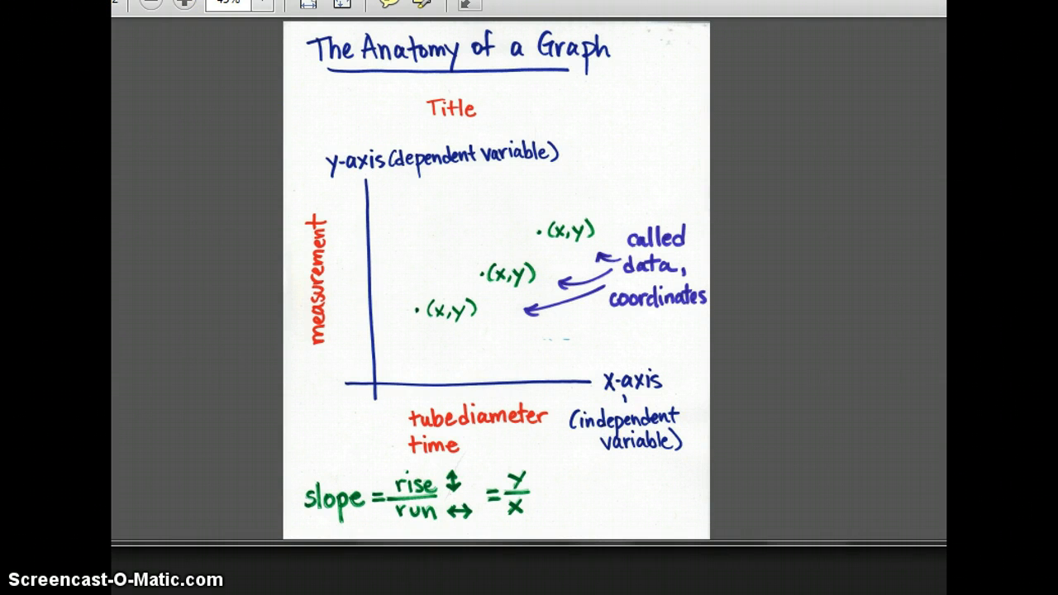
Go to the "What's in a table?" page of the handwritten notes.
key(Page_Down)
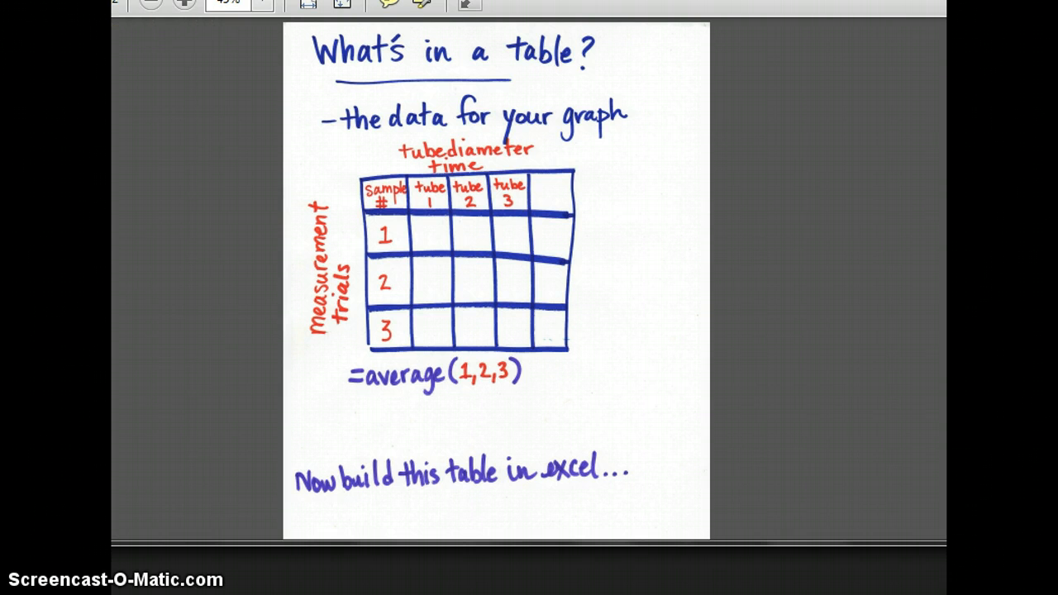
mouse_move(113, 40)
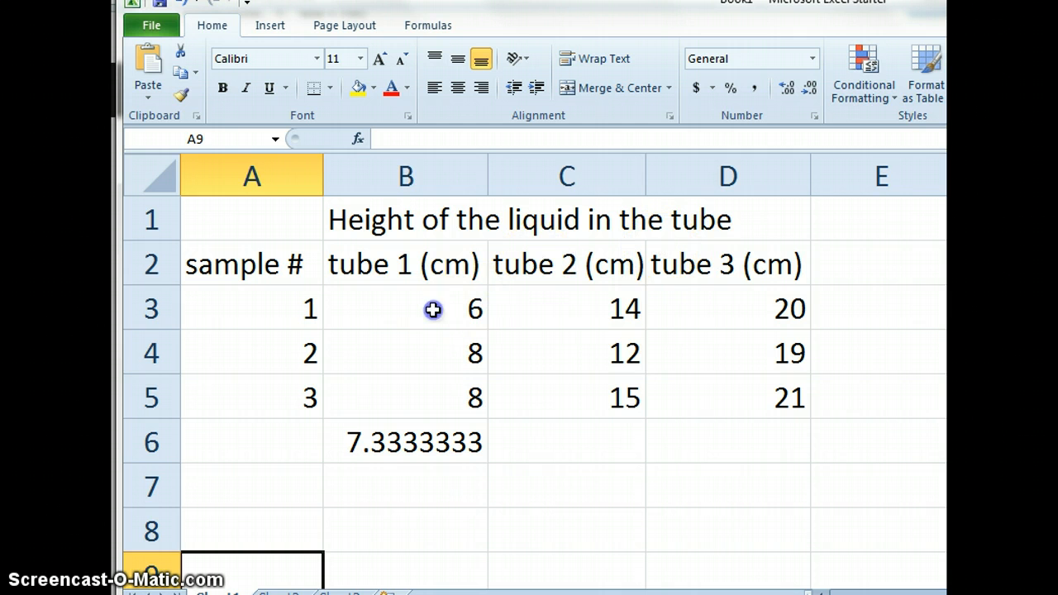
Re-enter the tube 1 average formula in B6 as =AVERAGE(B3:B5), replacing its range by selecting the three measurements.
drag(433, 309, 748, 414)
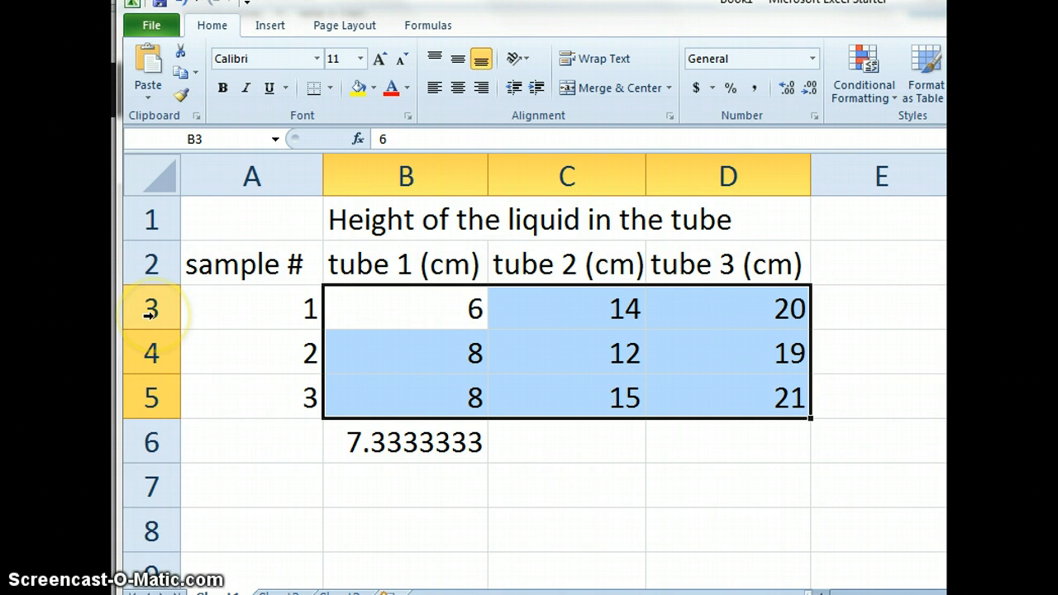
click(419, 441)
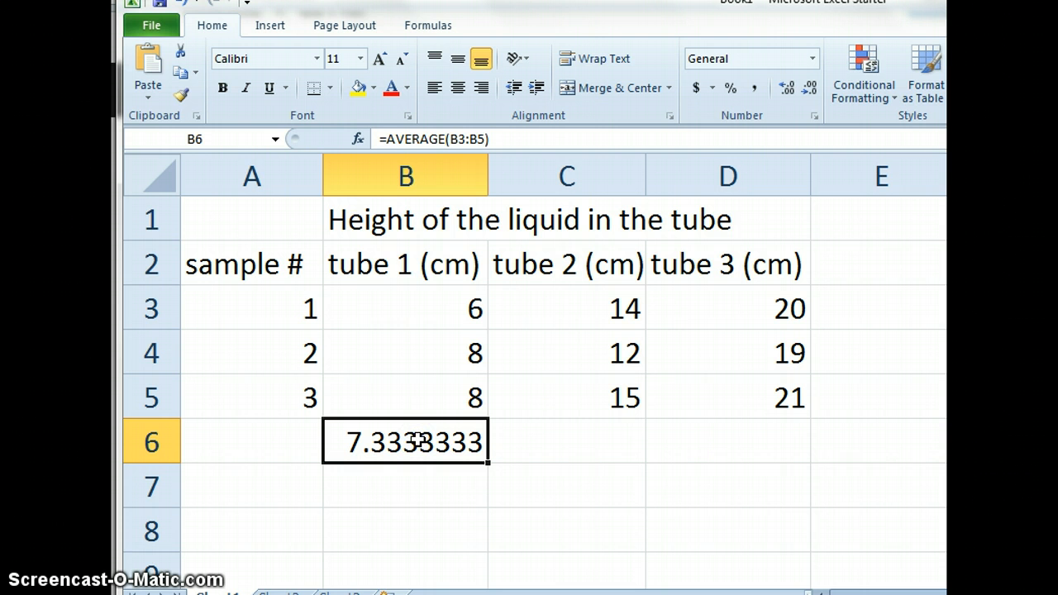
click(380, 139)
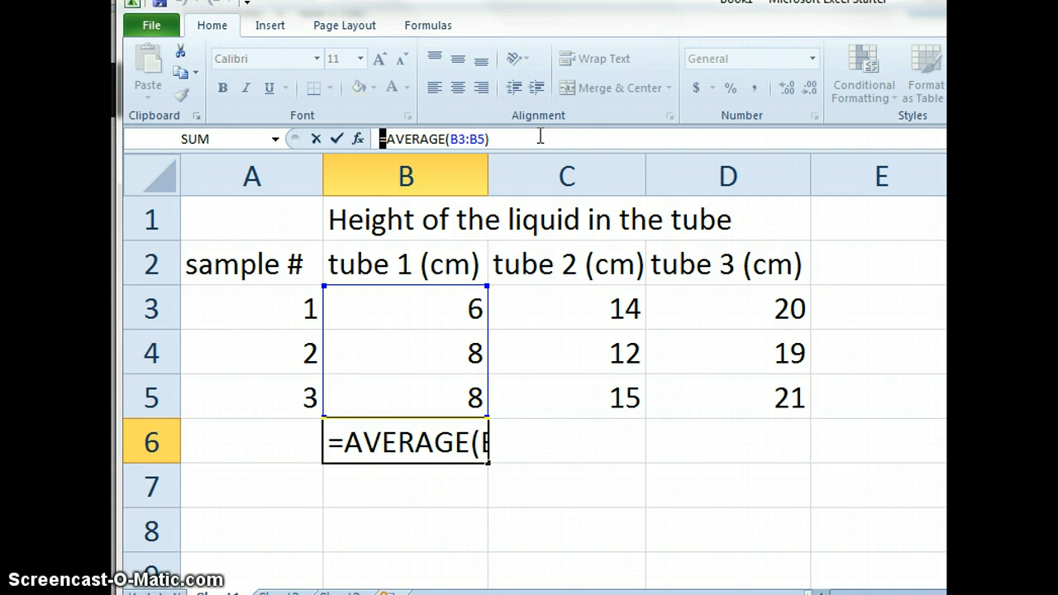
click(496, 138)
drag(495, 138, 451, 138)
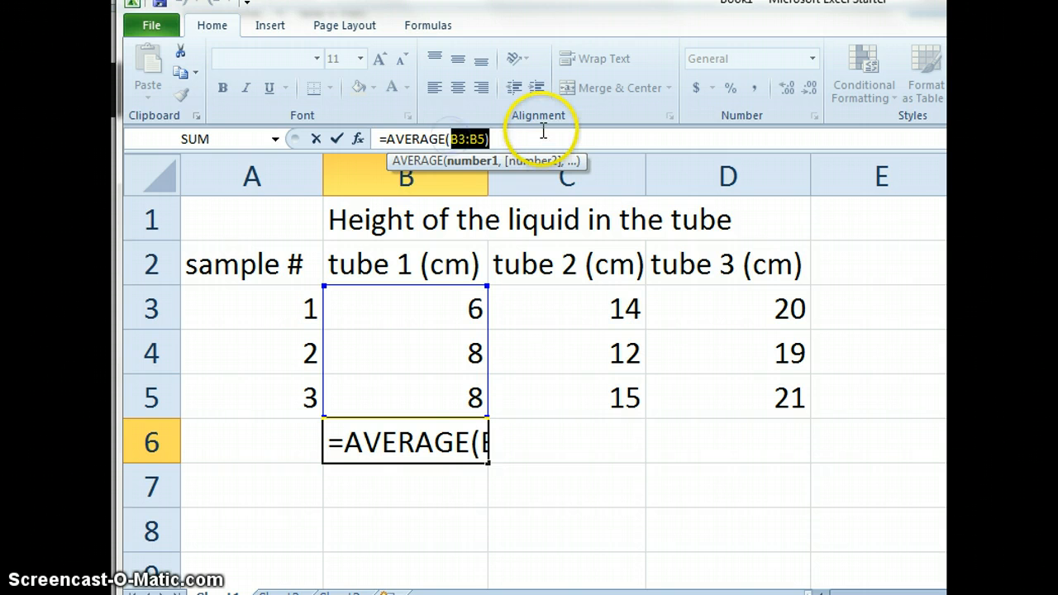
key(BackSpace)
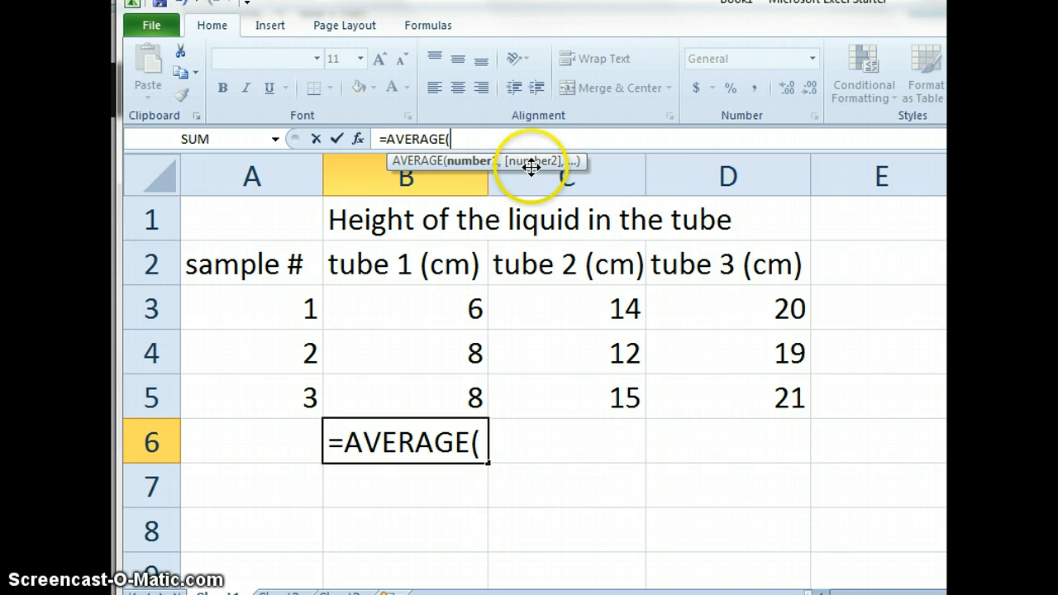
click(410, 312)
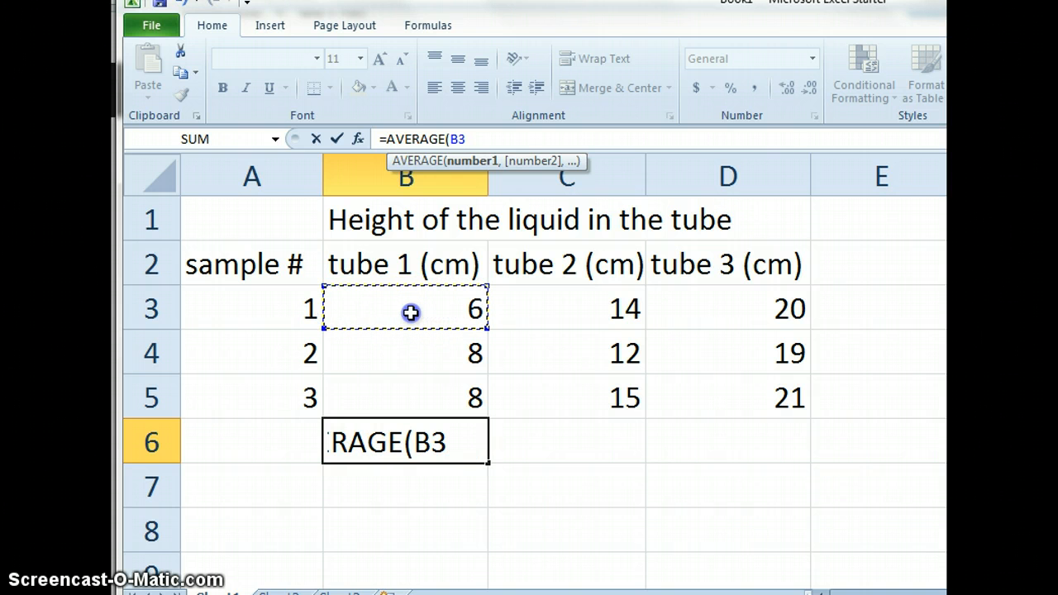
drag(411, 313, 417, 393)
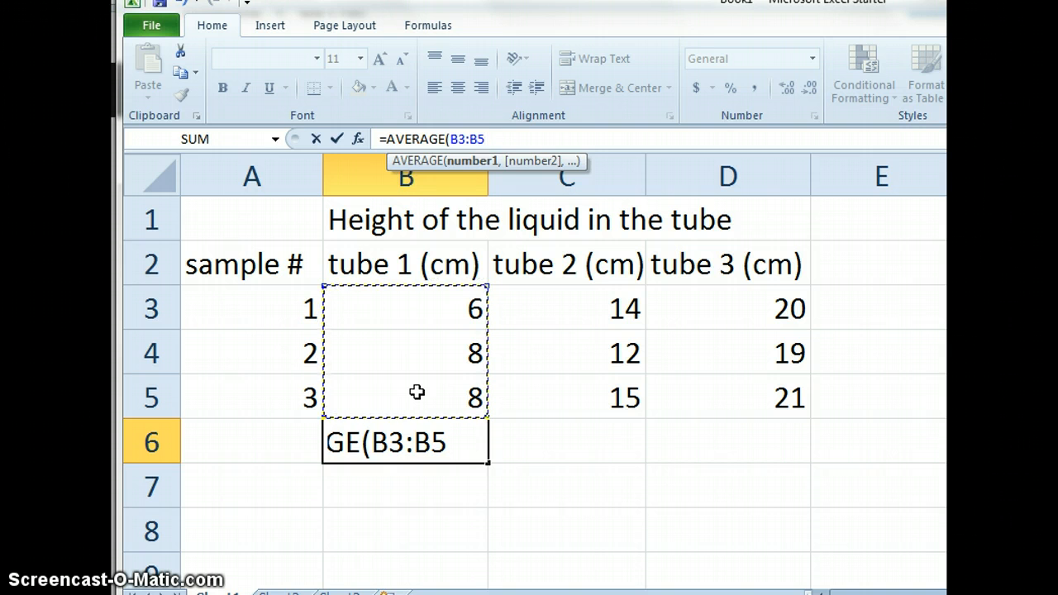
key(Return)
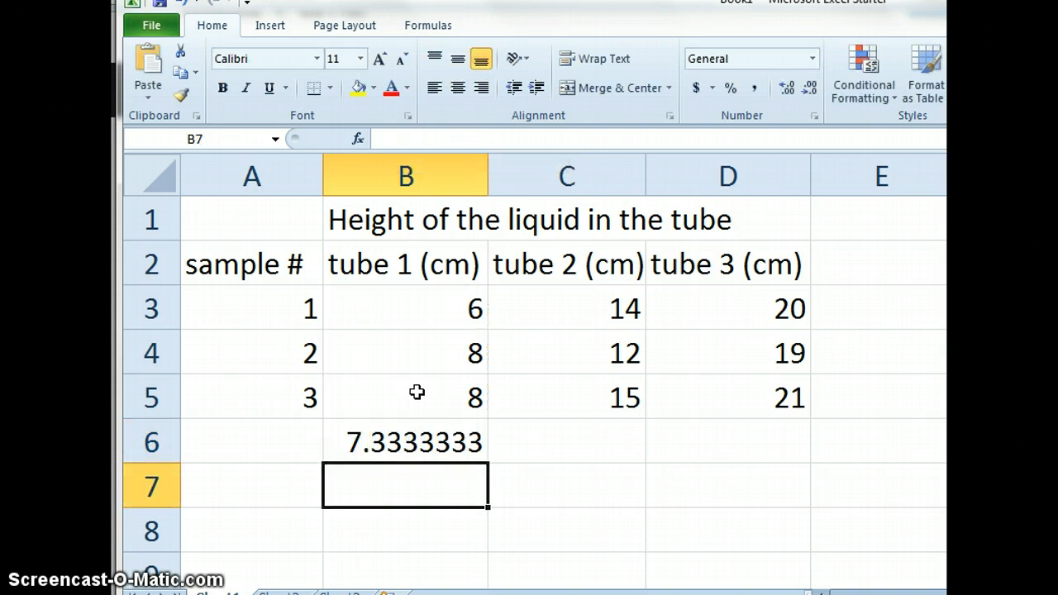
Reduce the tube 1 average in B6 to one decimal place.
click(420, 426)
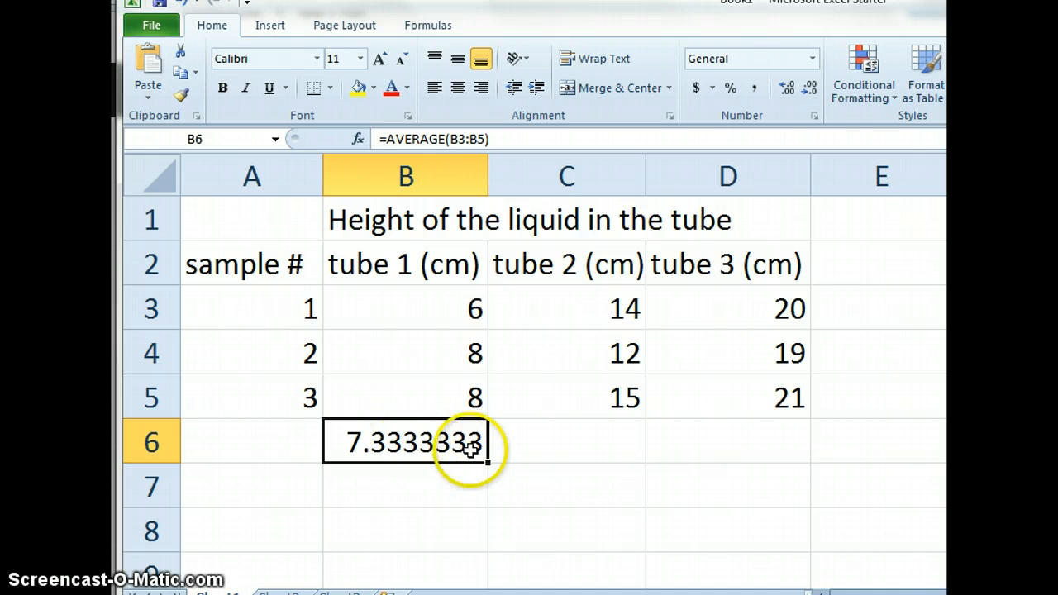
click(816, 95)
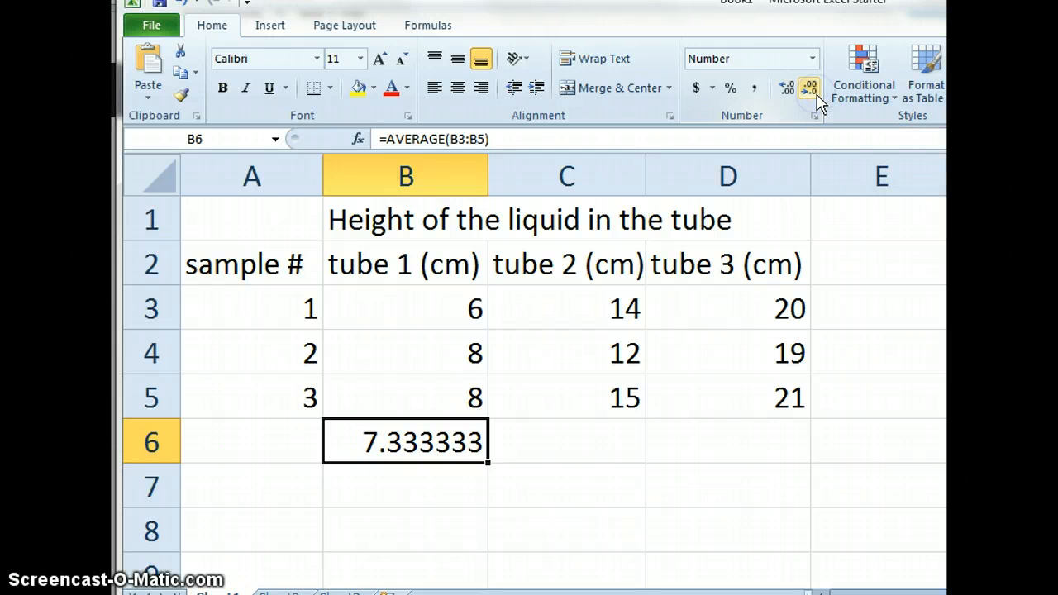
click(816, 96)
click(817, 96)
click(816, 96)
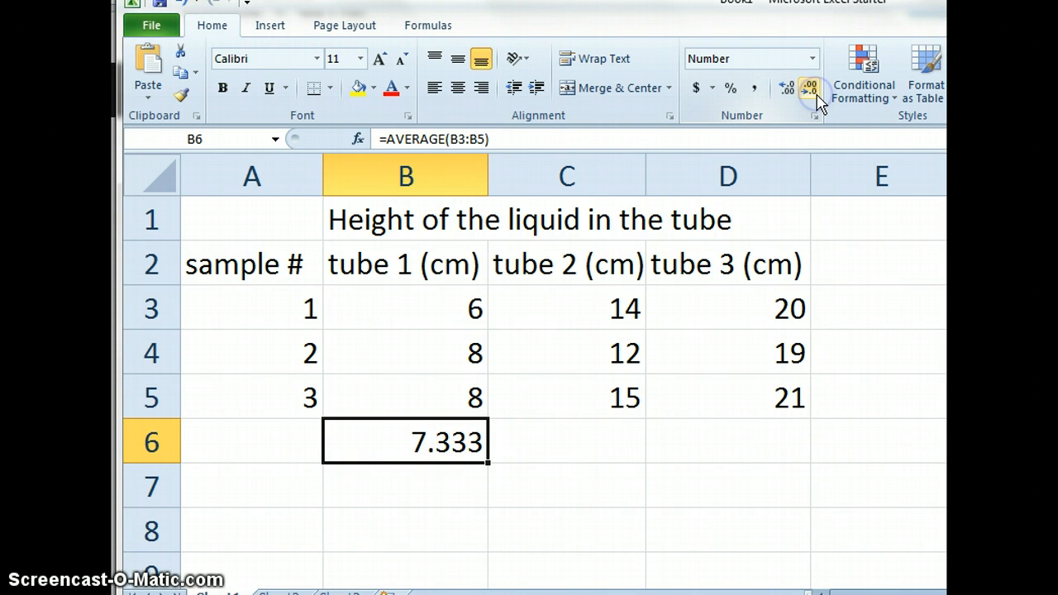
click(817, 96)
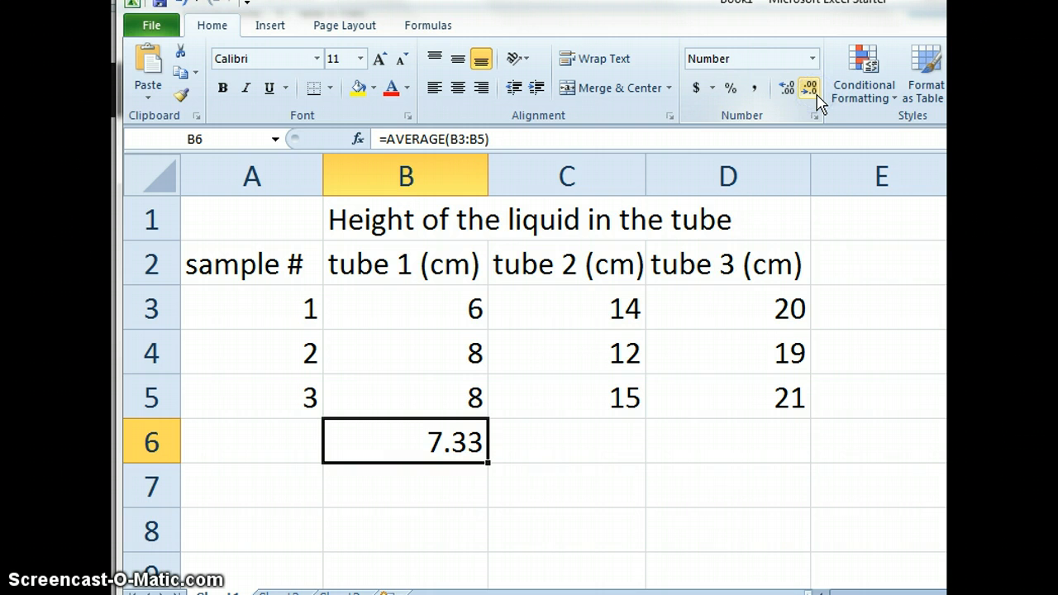
click(817, 96)
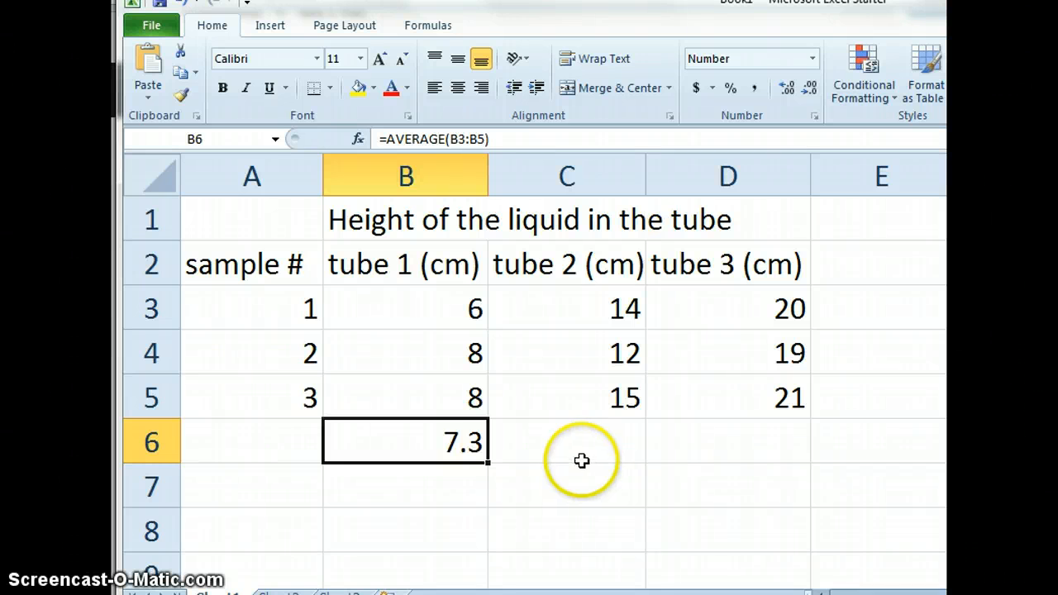
Fill the average formula from B6 across to C6 and D6, and label the row "average" in A6.
click(415, 440)
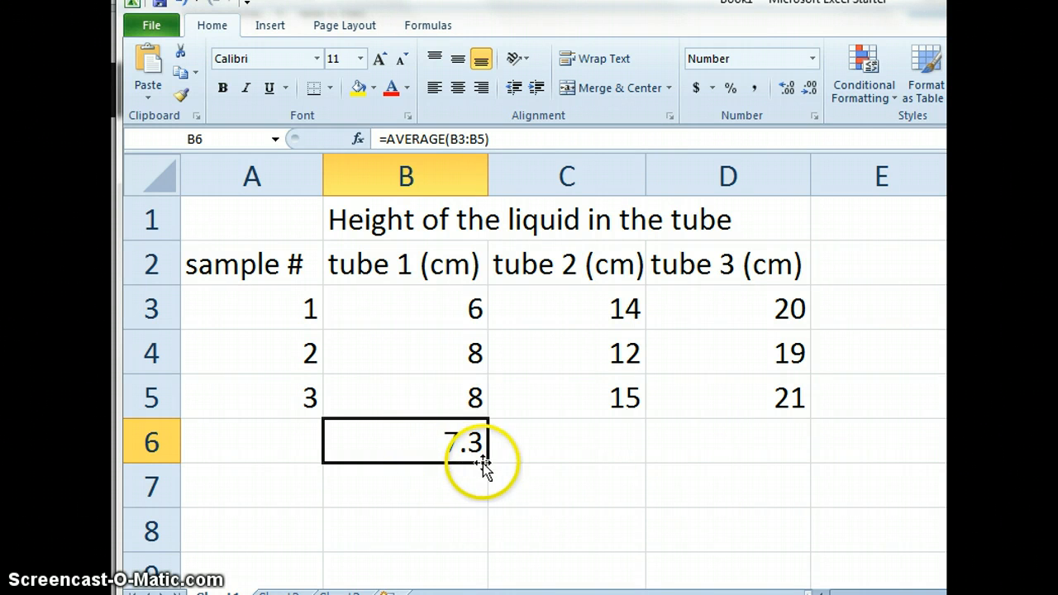
drag(489, 464, 778, 458)
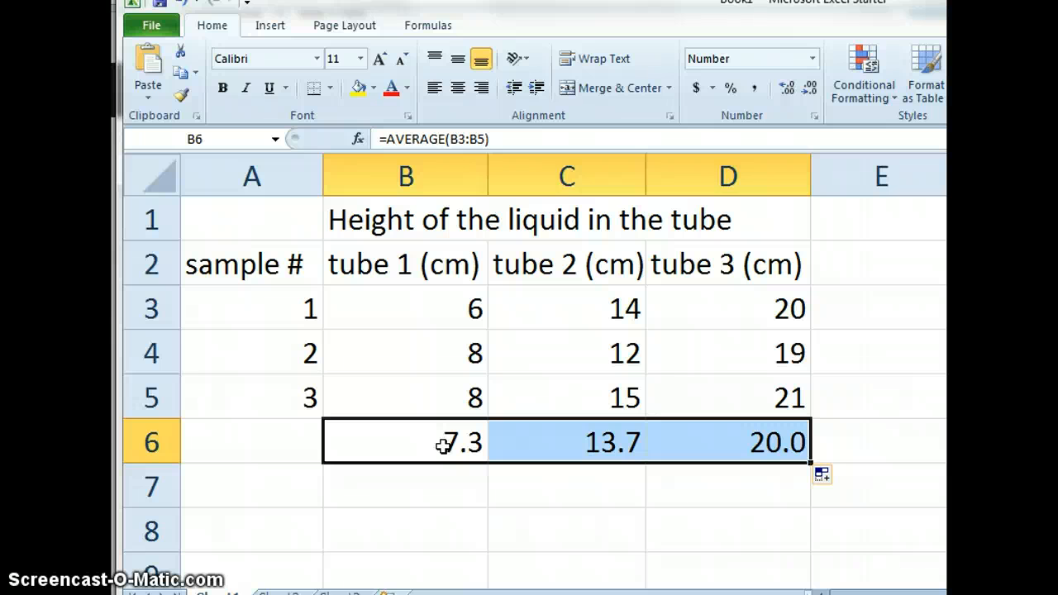
click(210, 444)
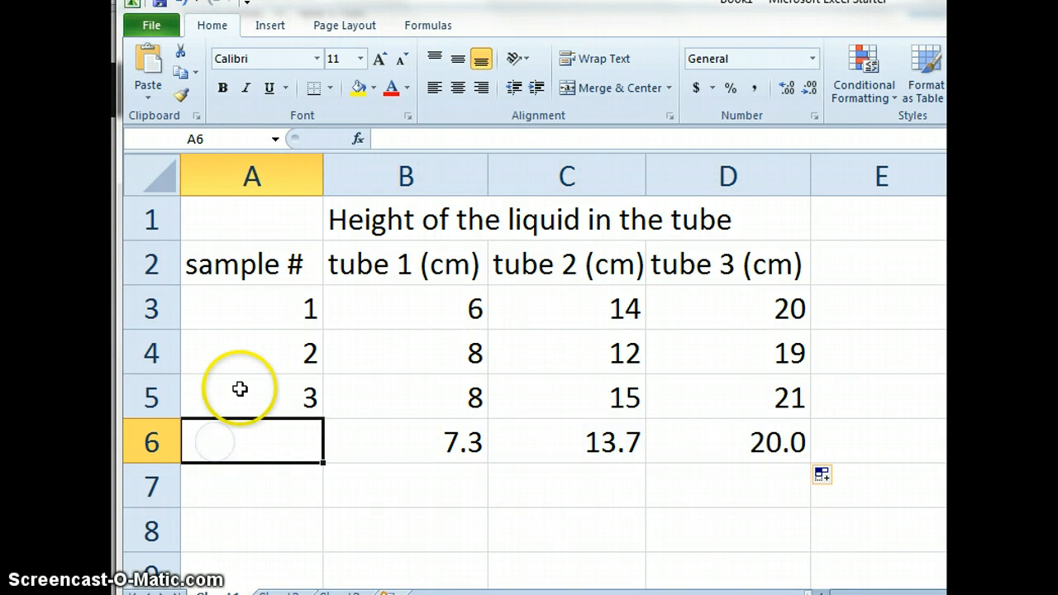
text(average)
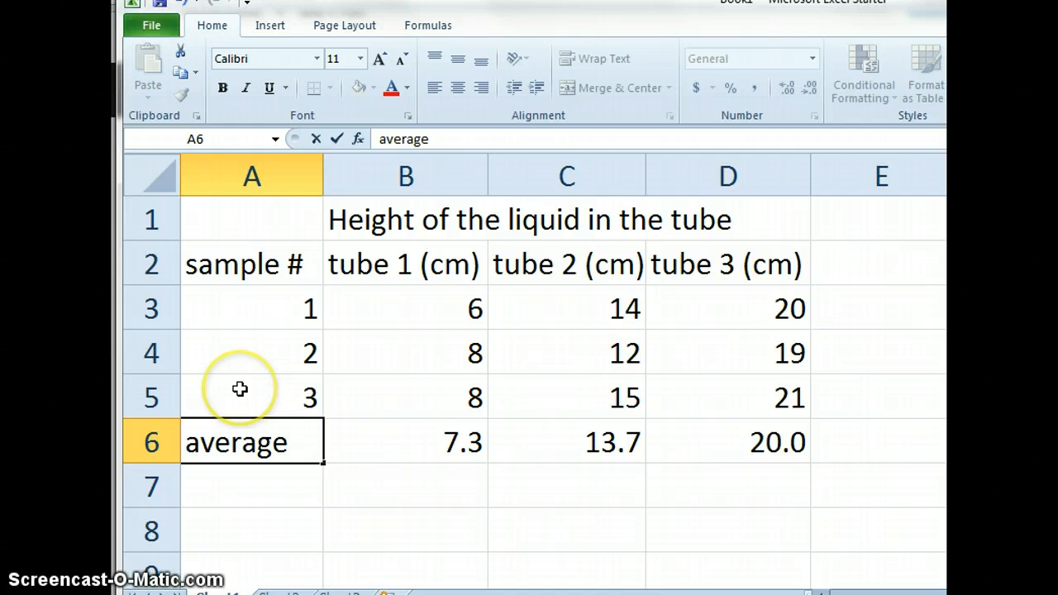
click(351, 485)
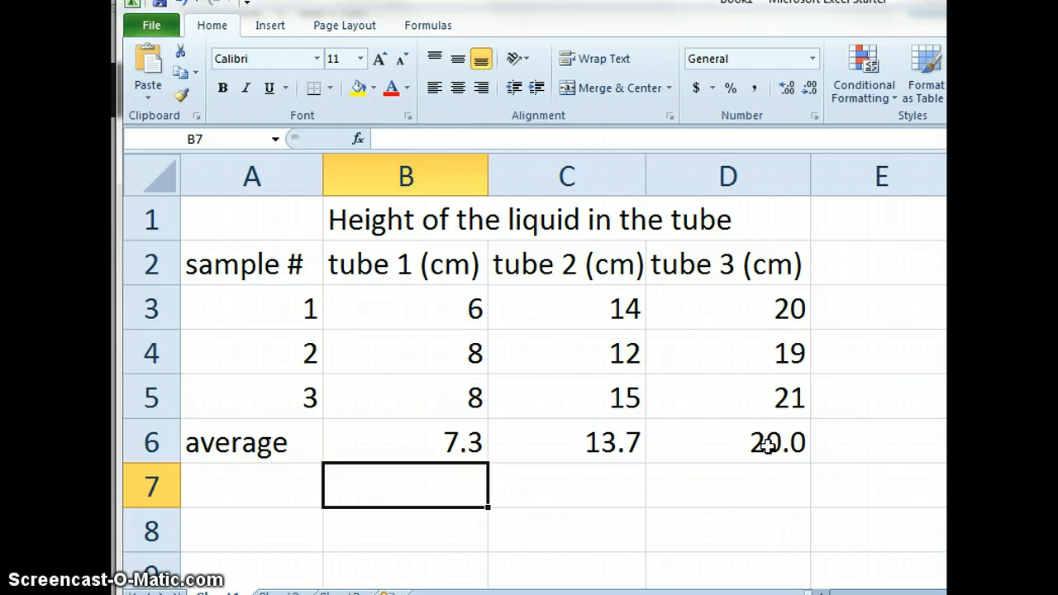
Apply All Borders to the data table in A2:D6.
click(748, 451)
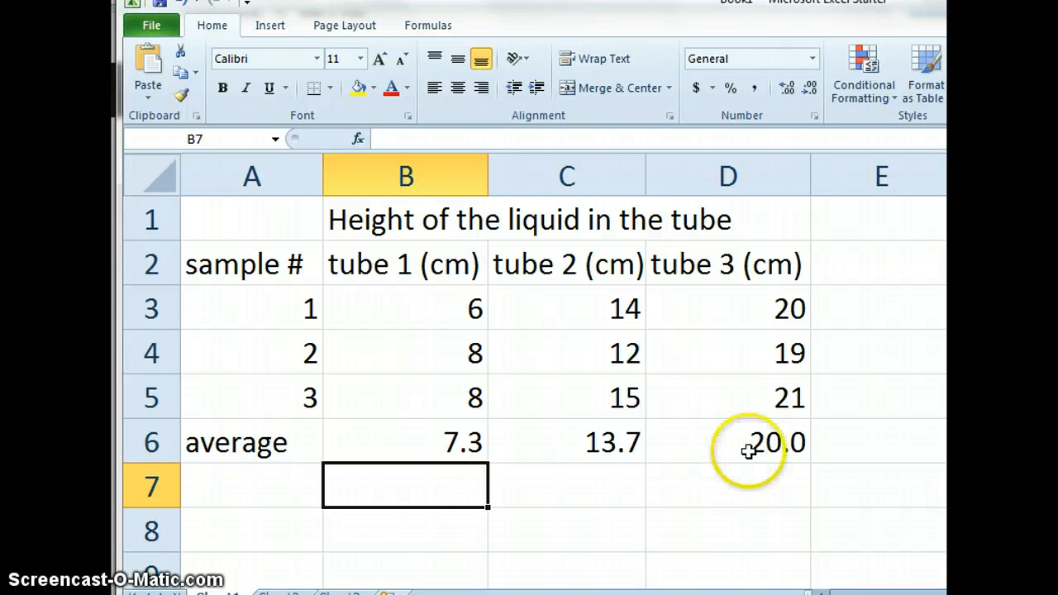
drag(748, 450, 225, 265)
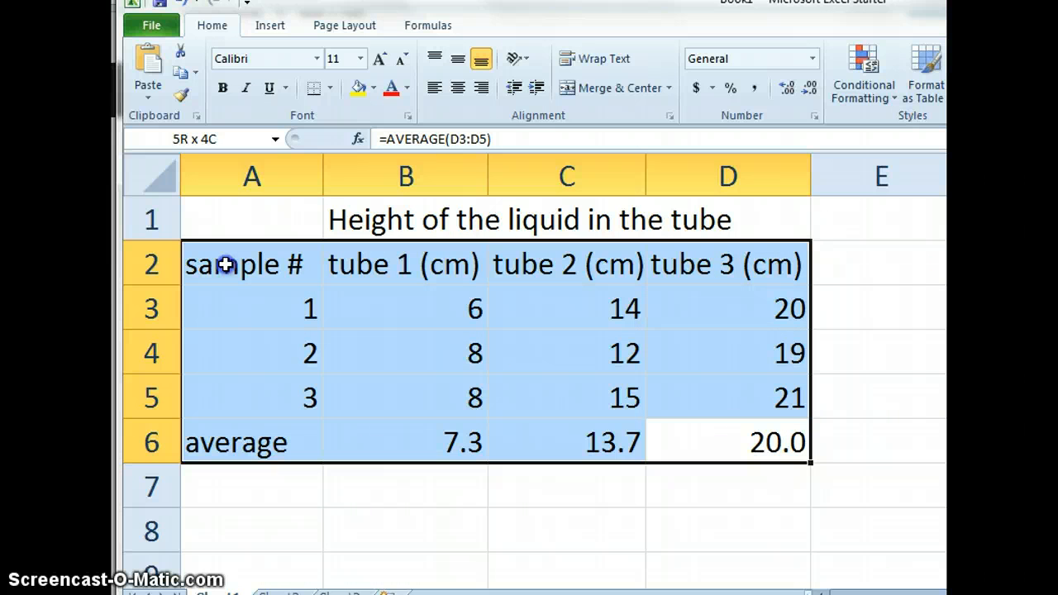
drag(225, 265, 225, 264)
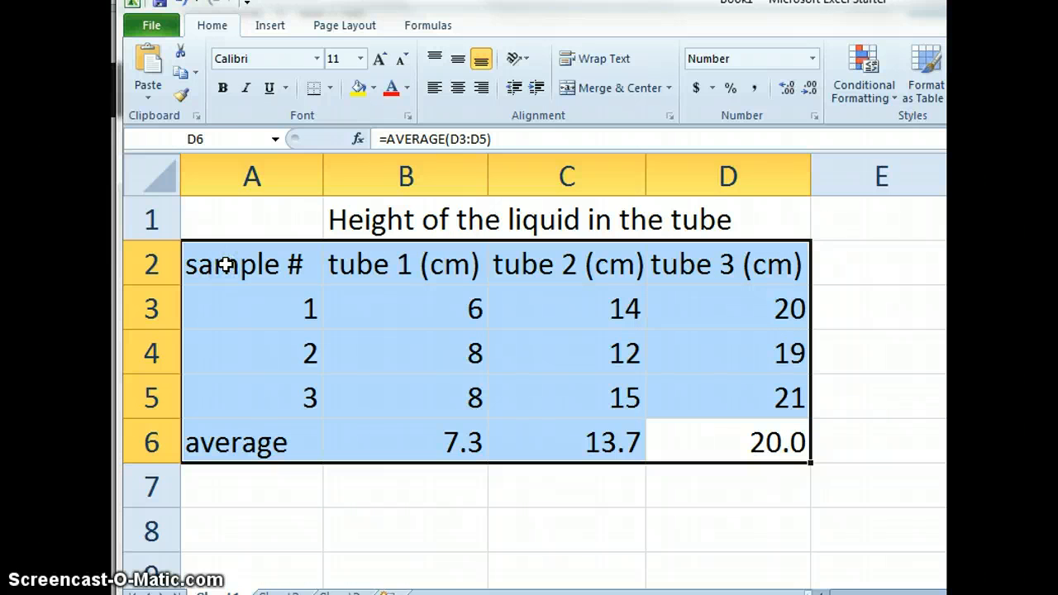
click(329, 88)
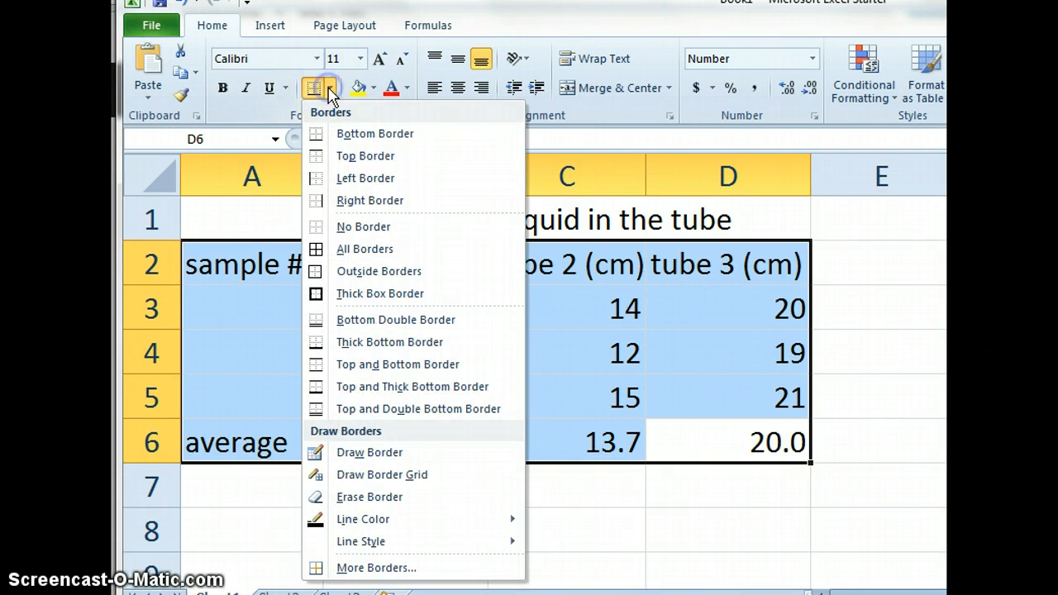
click(349, 249)
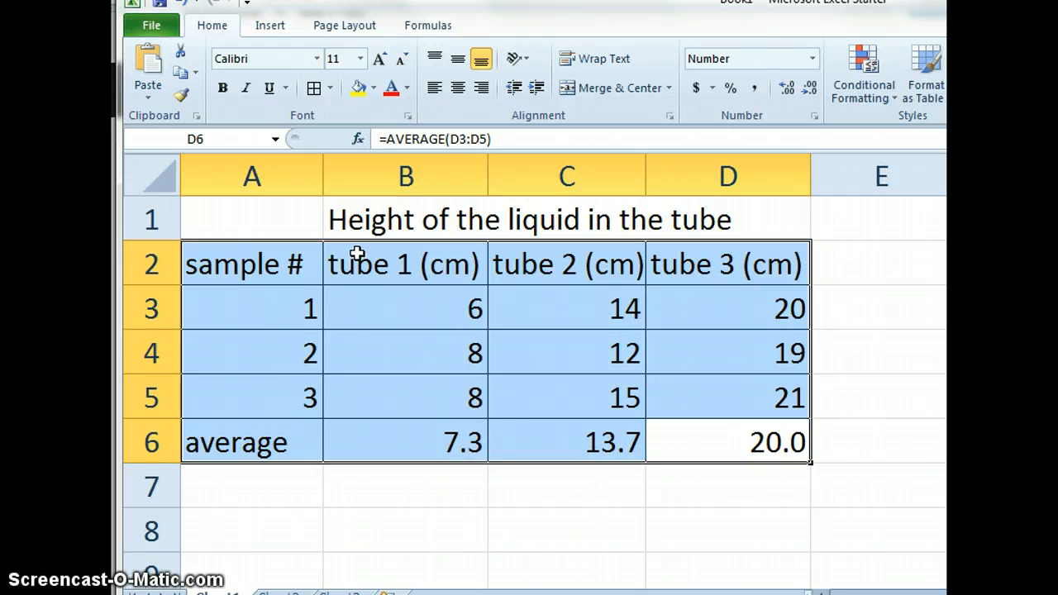
click(704, 494)
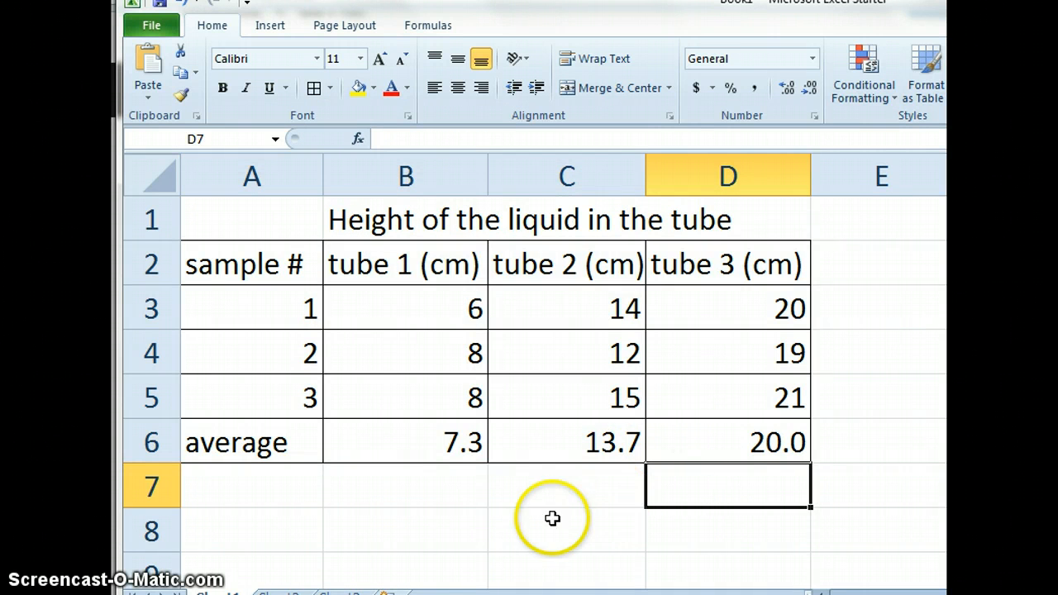
Copy the bordered table in A2:D6, including the header and average rows.
drag(231, 266, 738, 436)
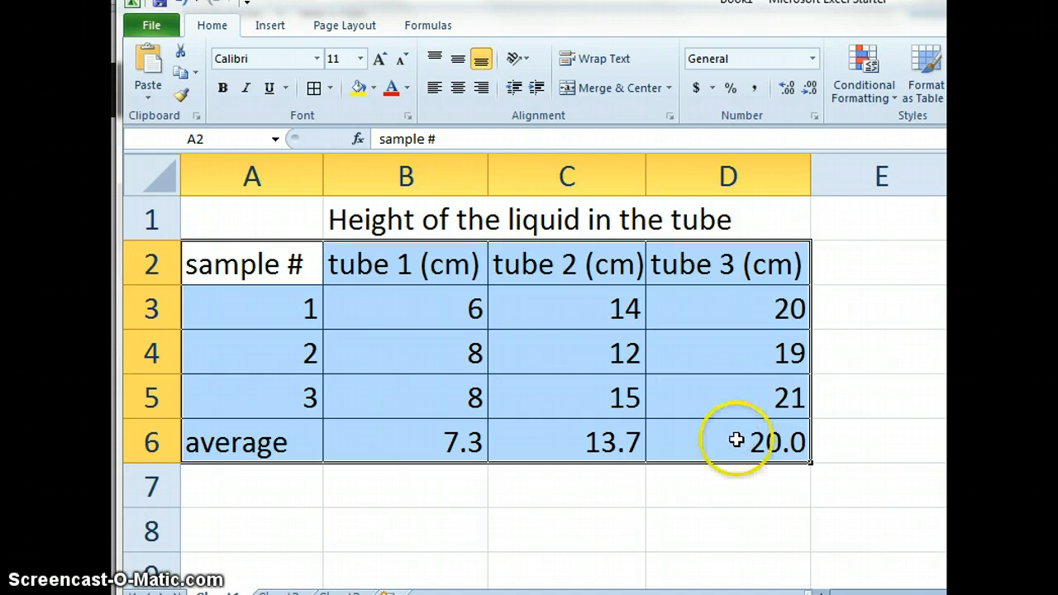
right_click(736, 440)
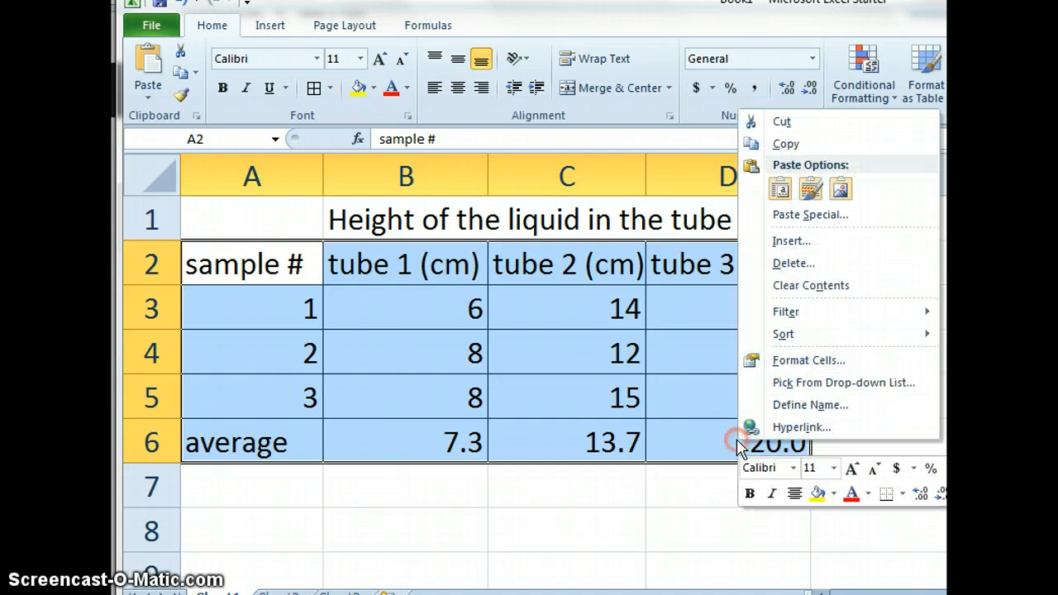
click(765, 145)
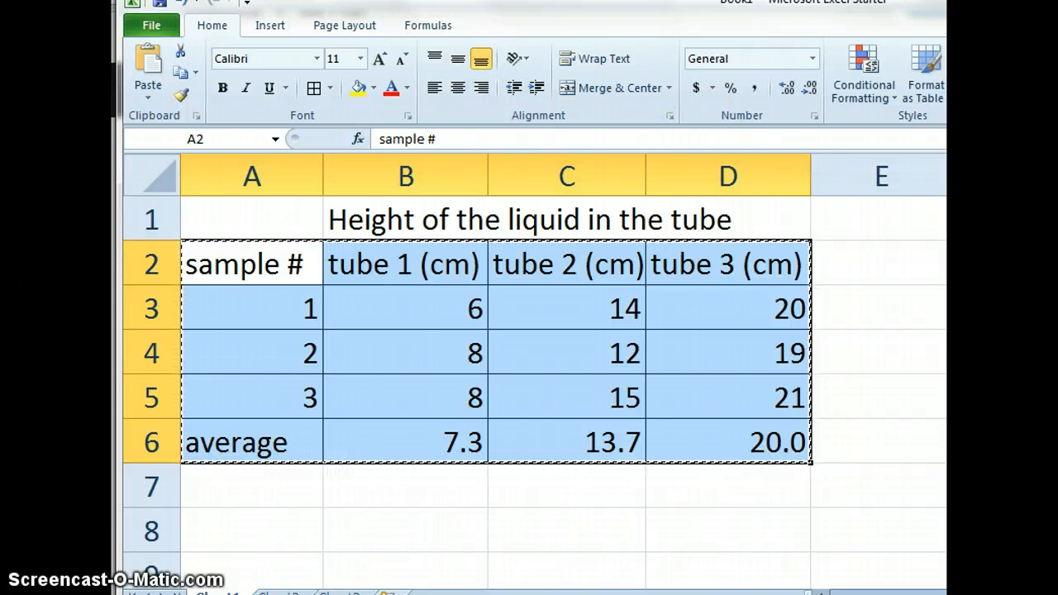
Switch to the blank Word document, paste the copied table, and place the cursor below it.
key(super)
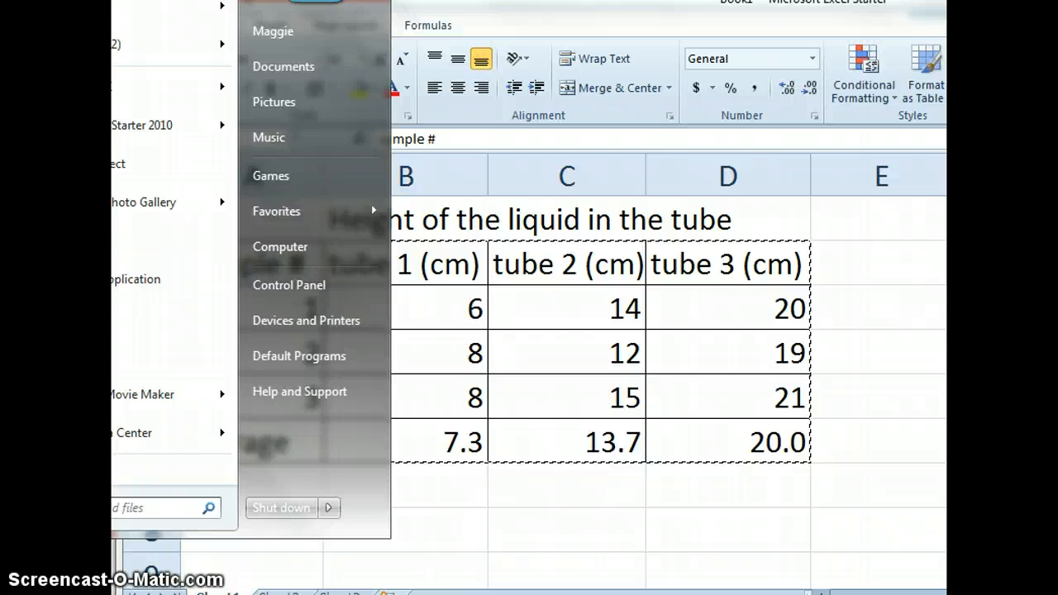
key(Escape)
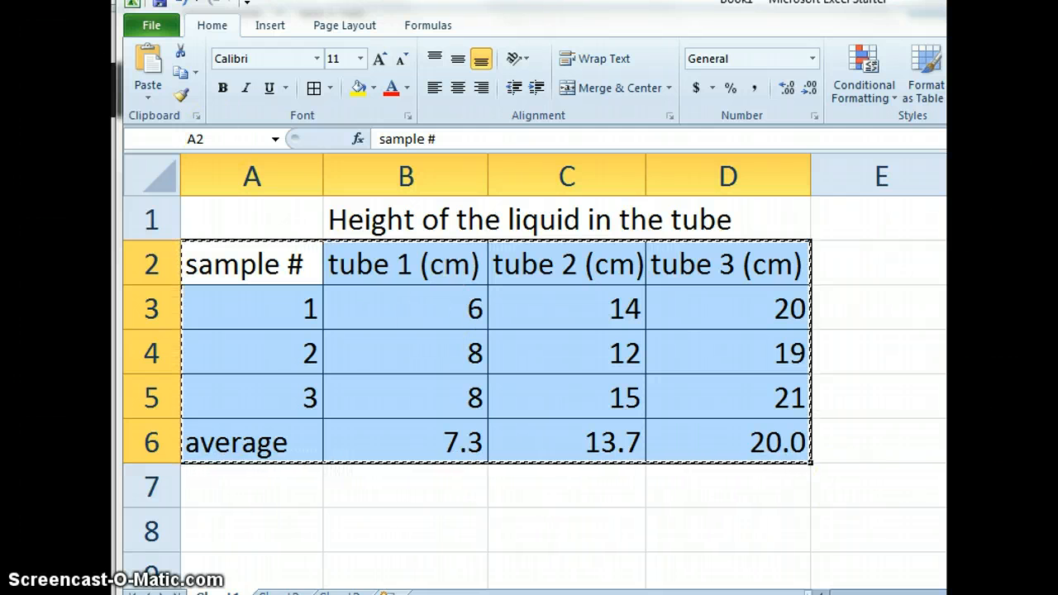
mouse_move(170, 2)
click(169, 1)
click(135, 444)
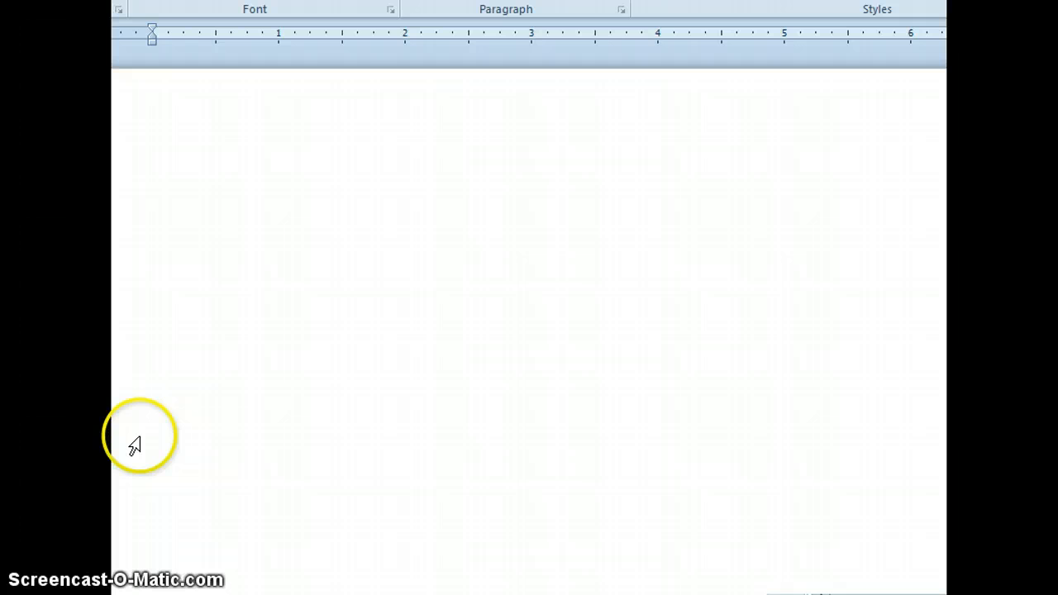
key(ctrl+v)
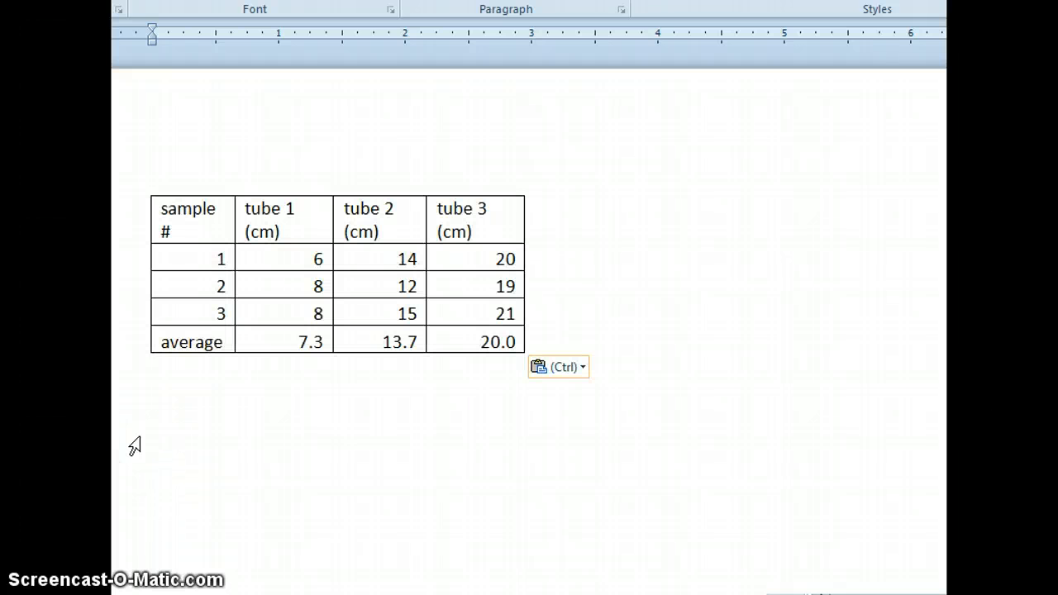
click(203, 181)
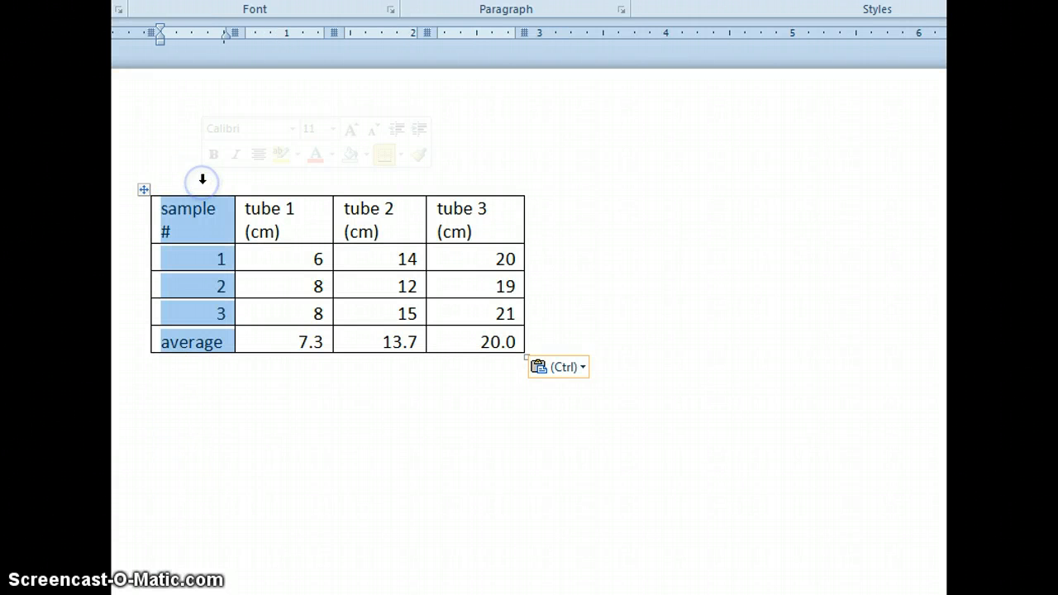
click(447, 438)
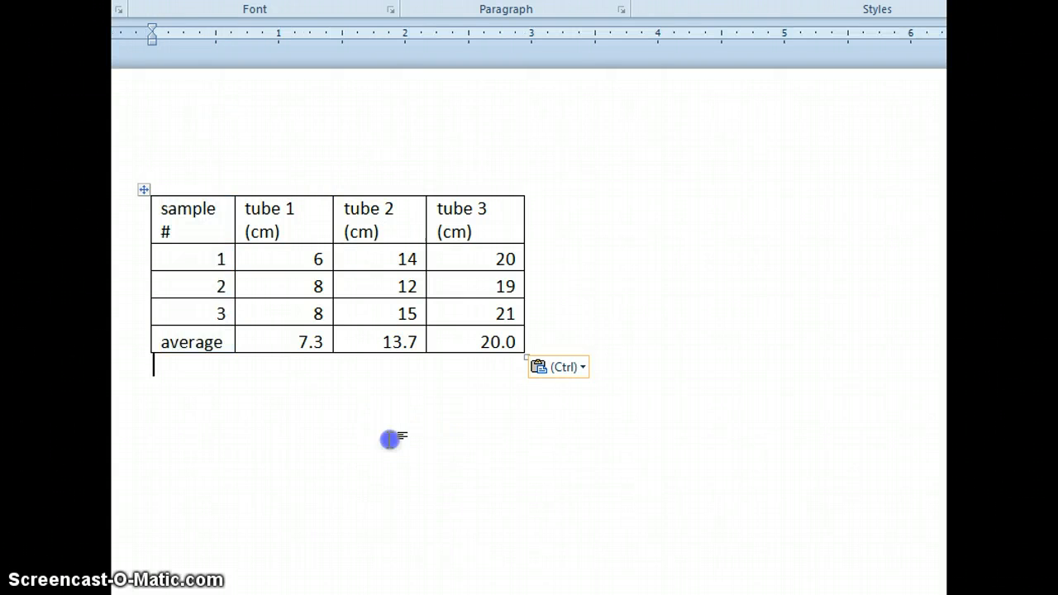
Switch back to the Excel workbook and cancel the copy selection around the data table.
click(377, 454)
key(alt+Tab)
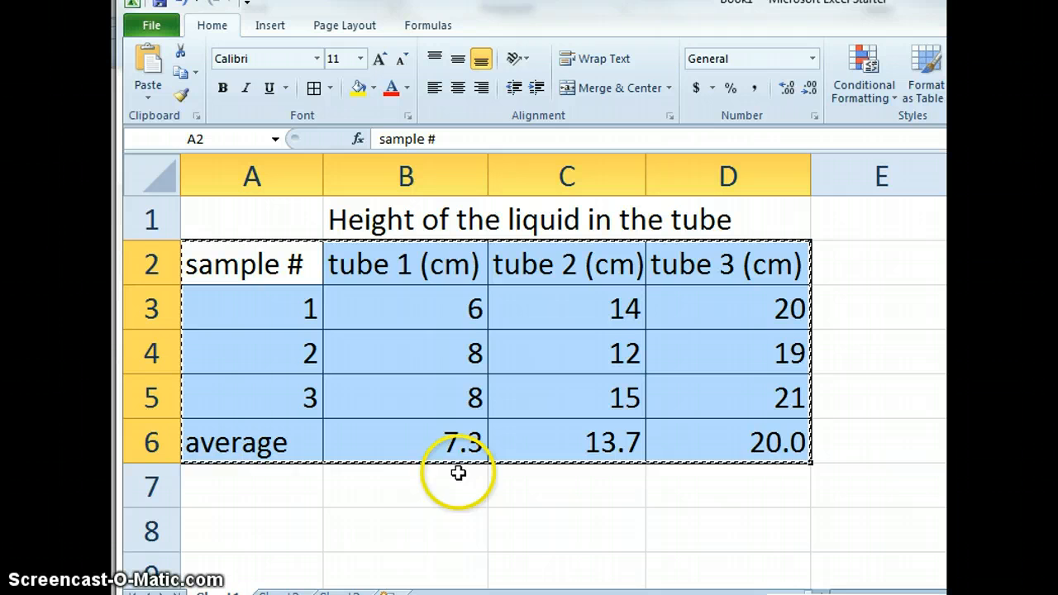
click(536, 521)
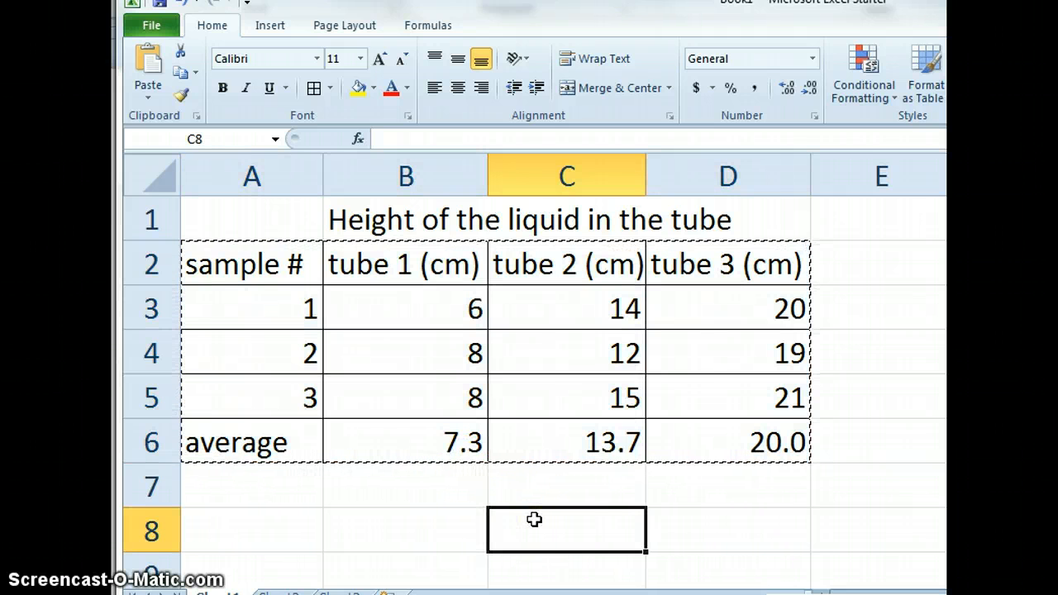
double_click(690, 528)
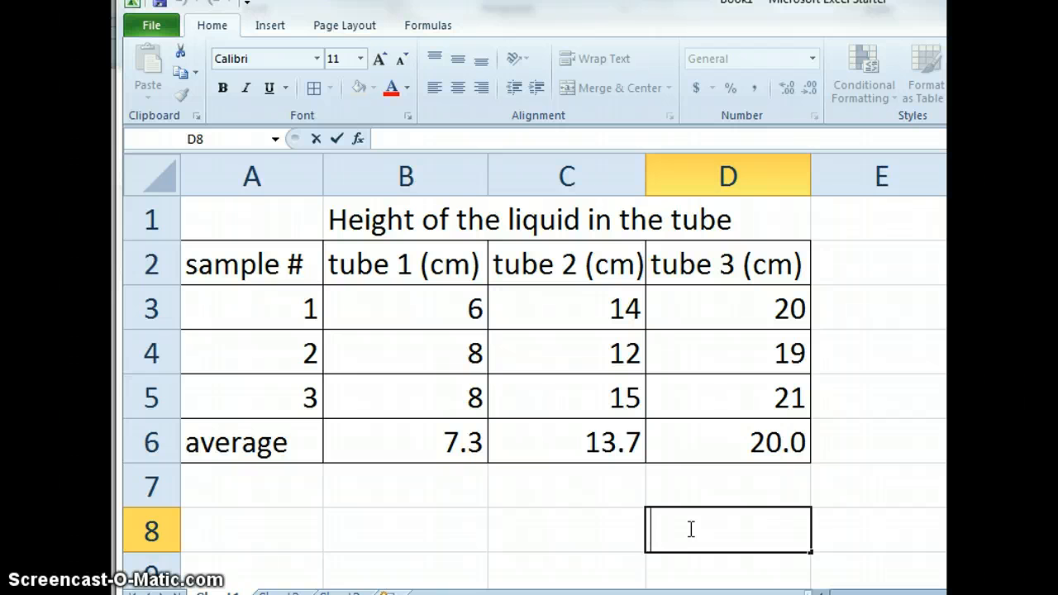
Insert a scatter chart with markers only from the tube averages in B6:D6.
drag(389, 442, 750, 434)
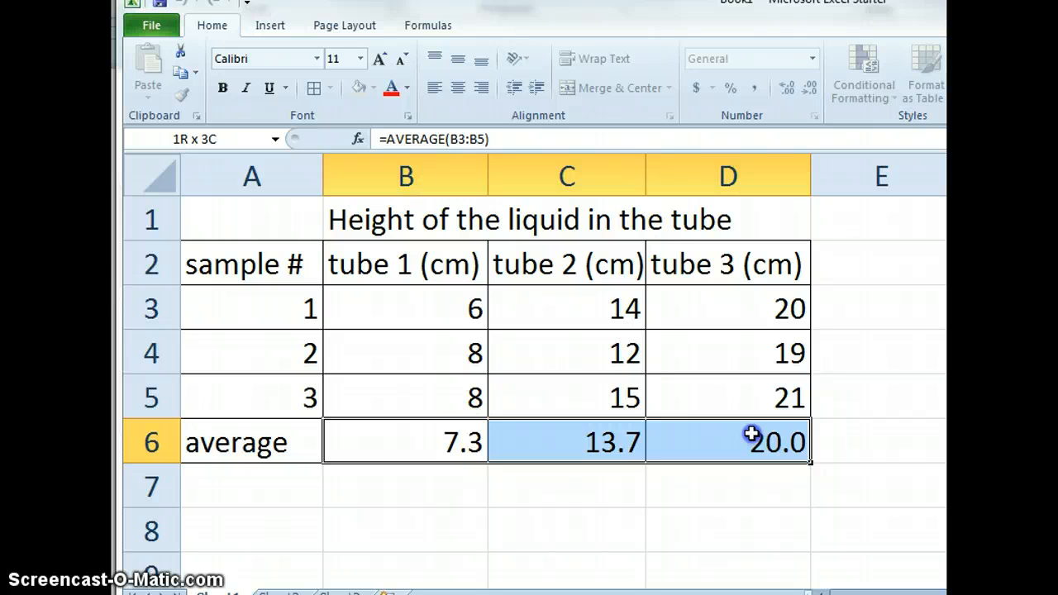
drag(751, 434, 749, 435)
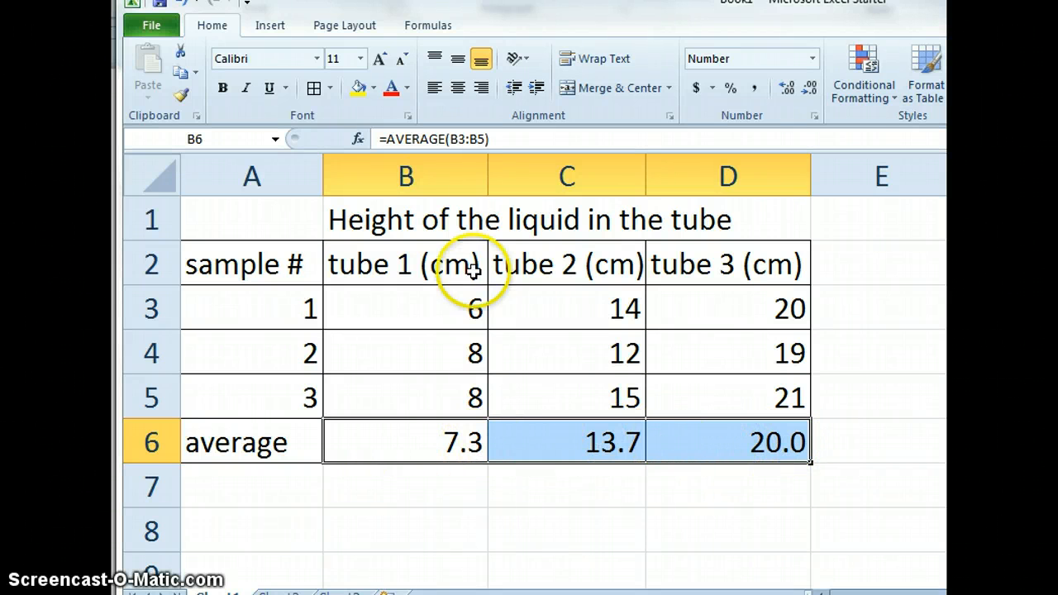
click(264, 28)
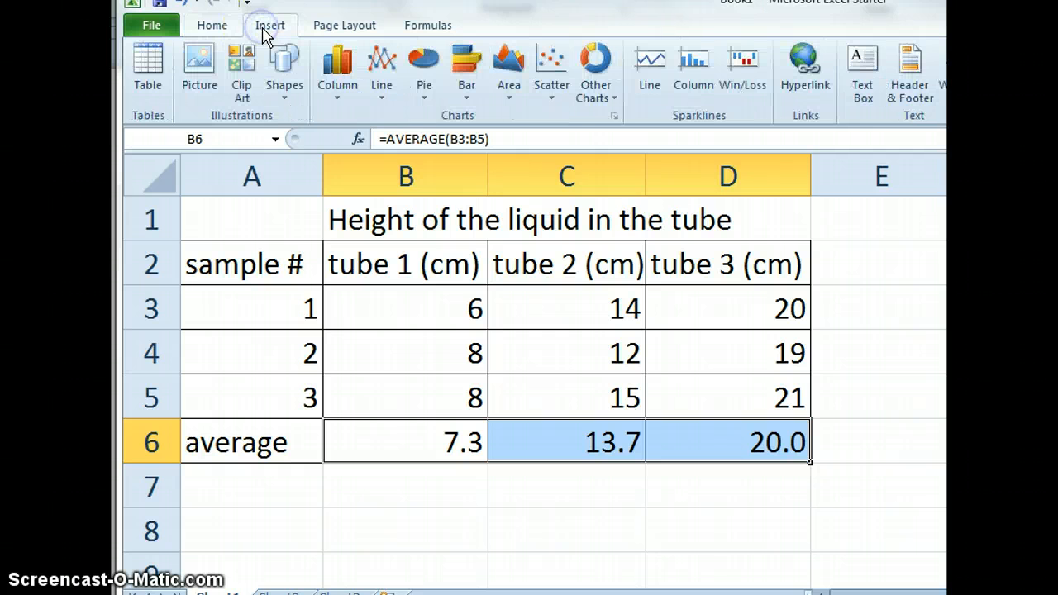
click(568, 84)
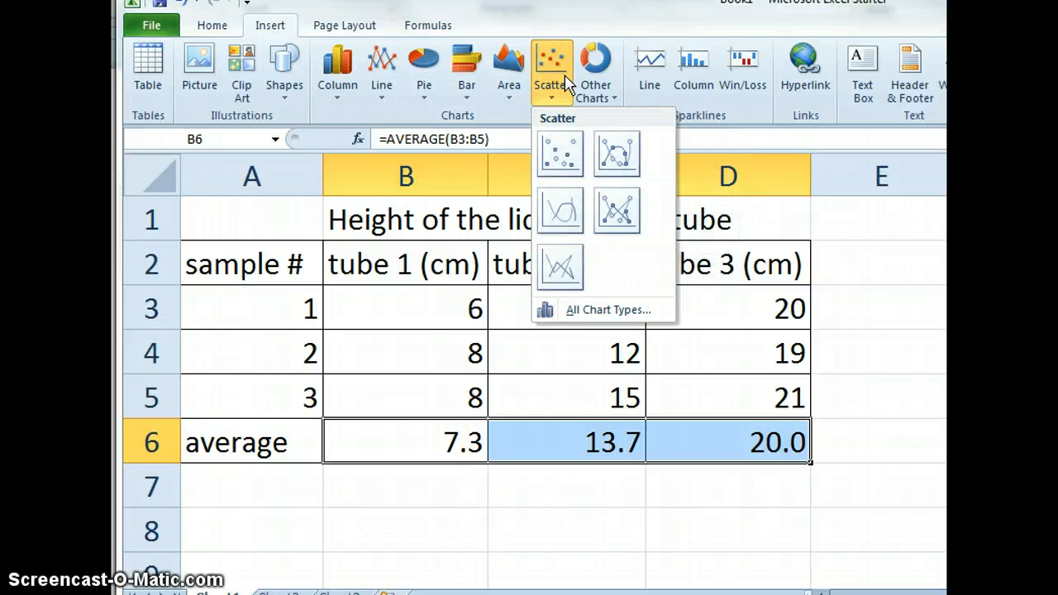
click(575, 157)
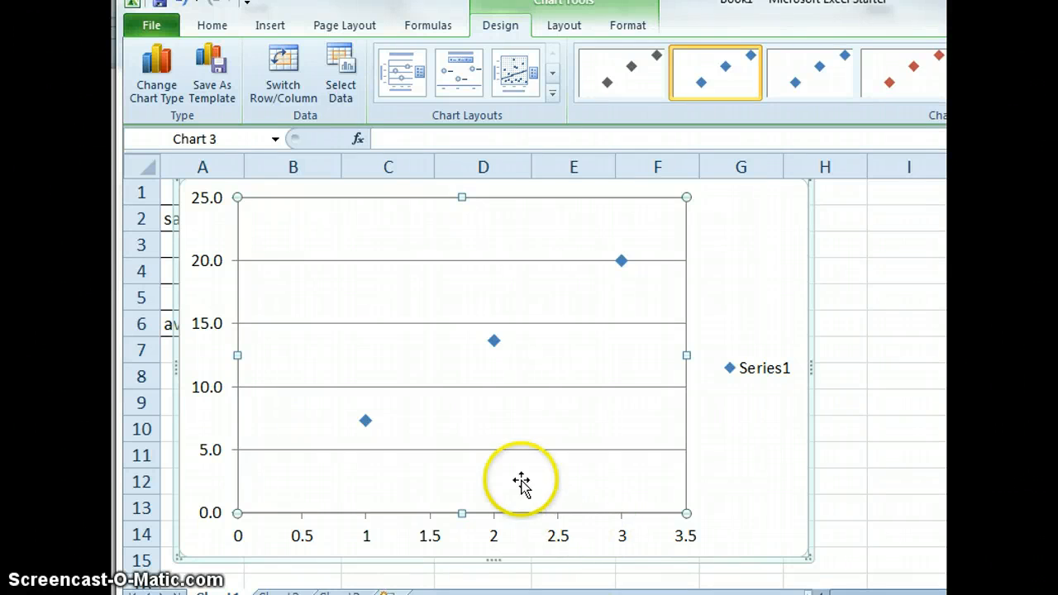
Move the chart aside to check the tube headings in B2:D2 against its points, and move it back over the table.
mouse_move(366, 430)
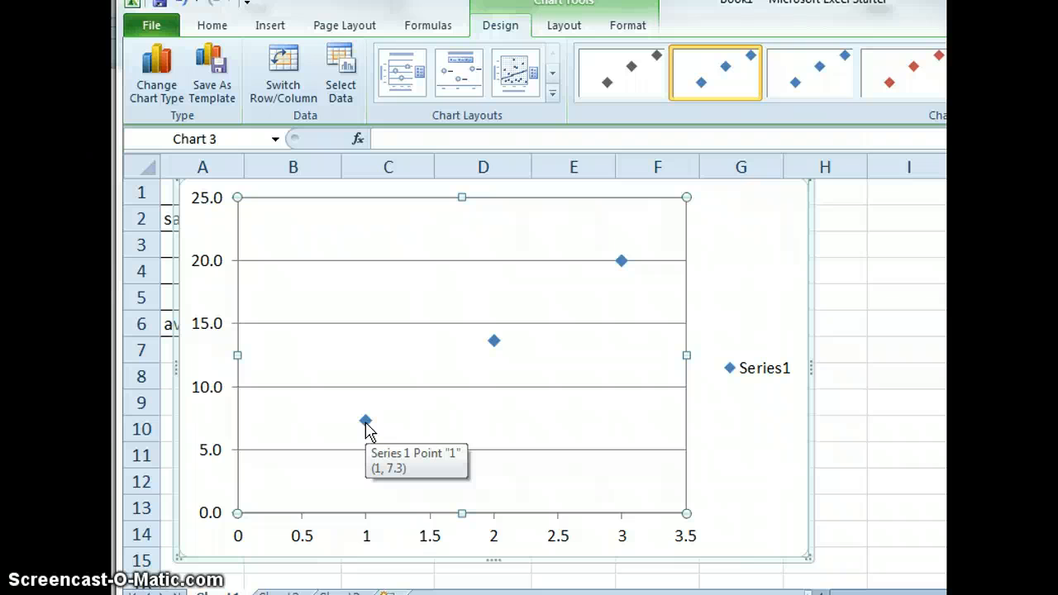
drag(368, 424, 853, 510)
drag(262, 217, 490, 220)
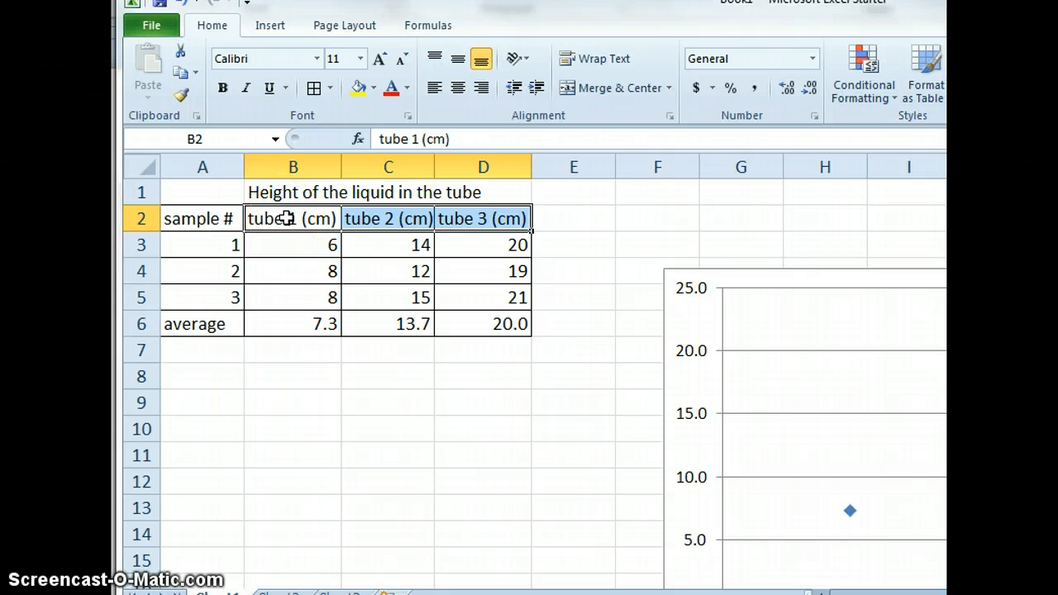
drag(835, 281, 405, 195)
click(393, 294)
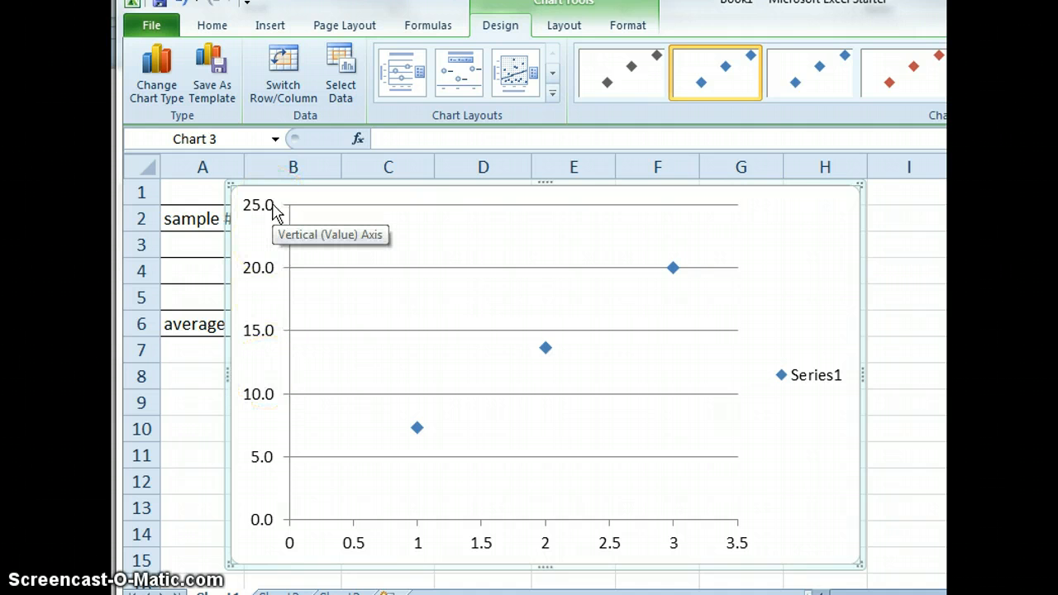
click(826, 378)
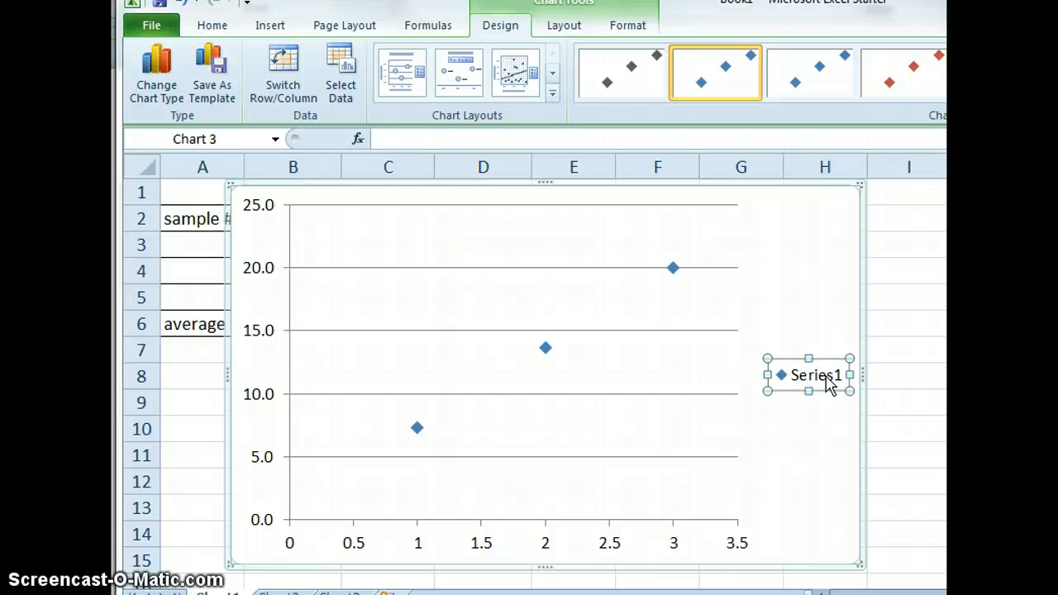
click(822, 364)
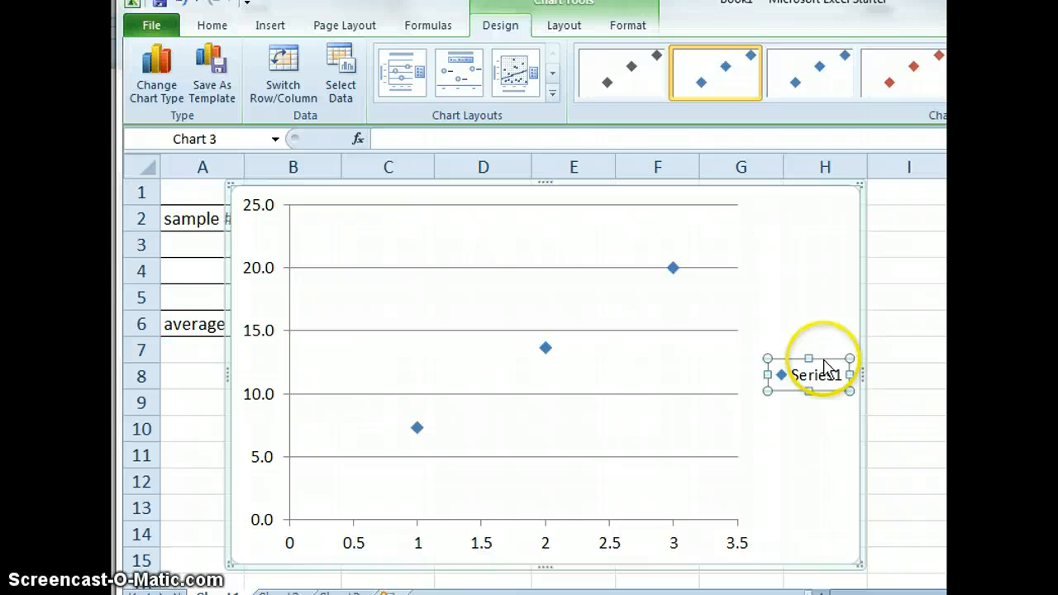
right_click(826, 364)
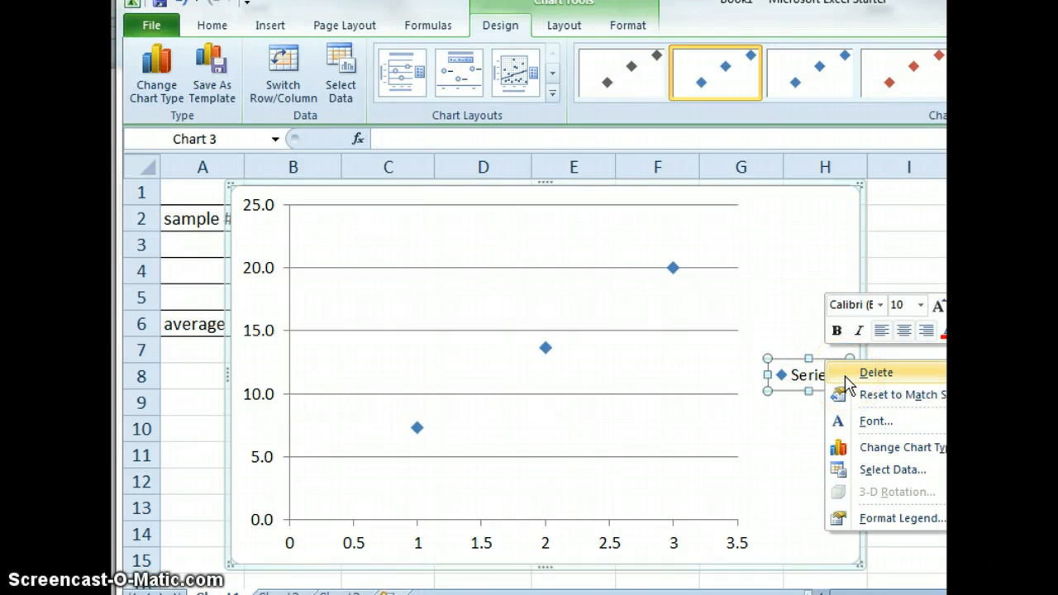
click(815, 407)
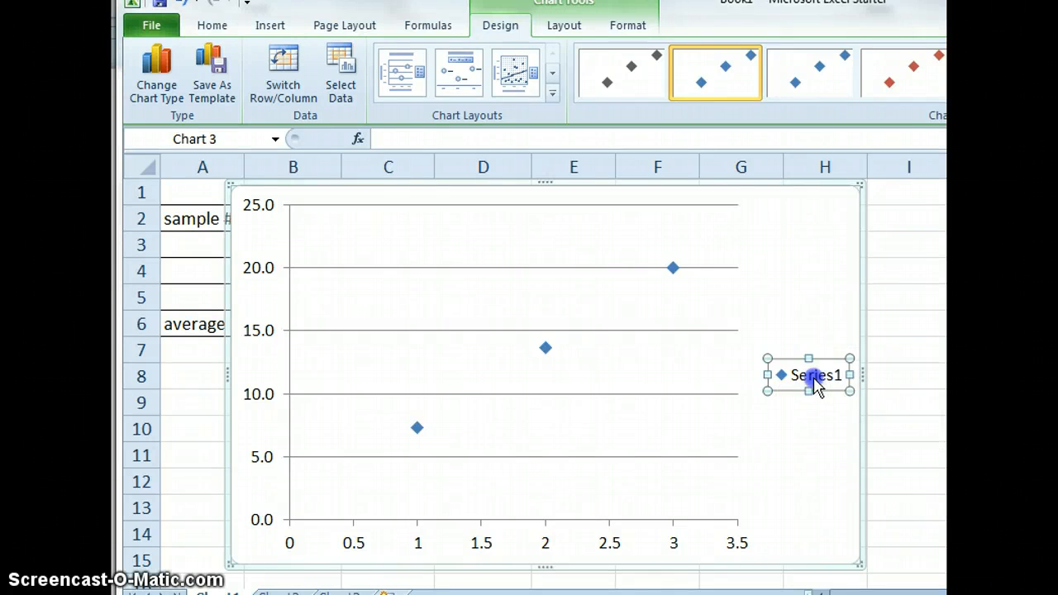
double_click(814, 378)
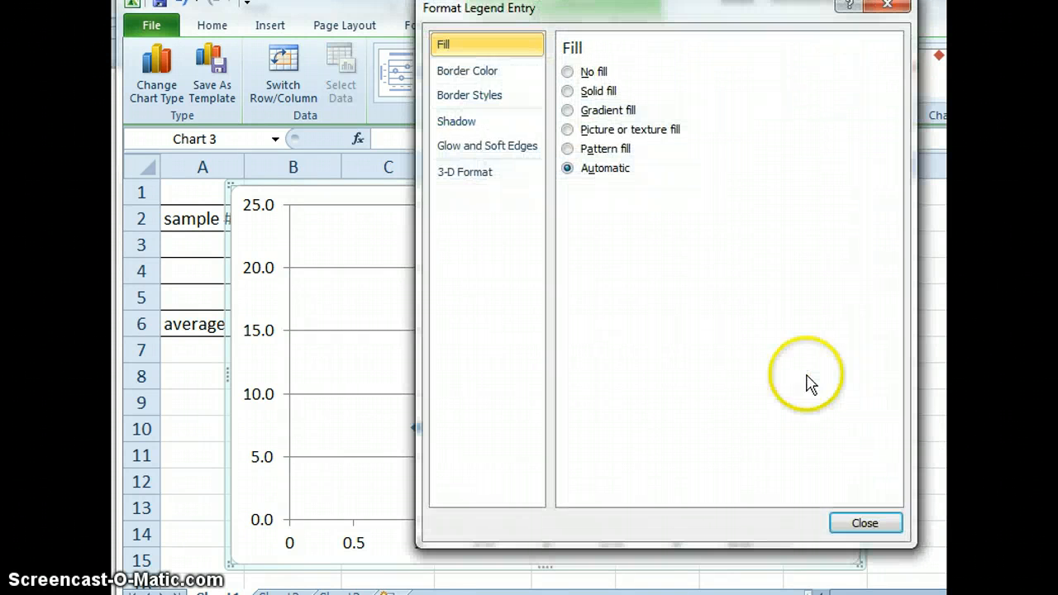
click(882, 524)
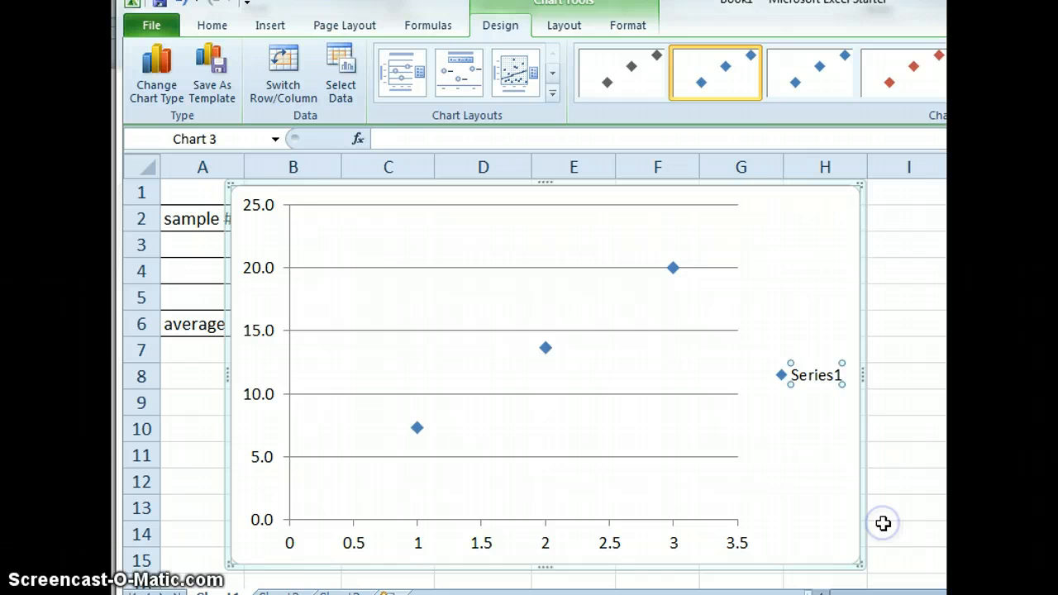
Delete the Series1 legend from the scatter chart.
right_click(816, 378)
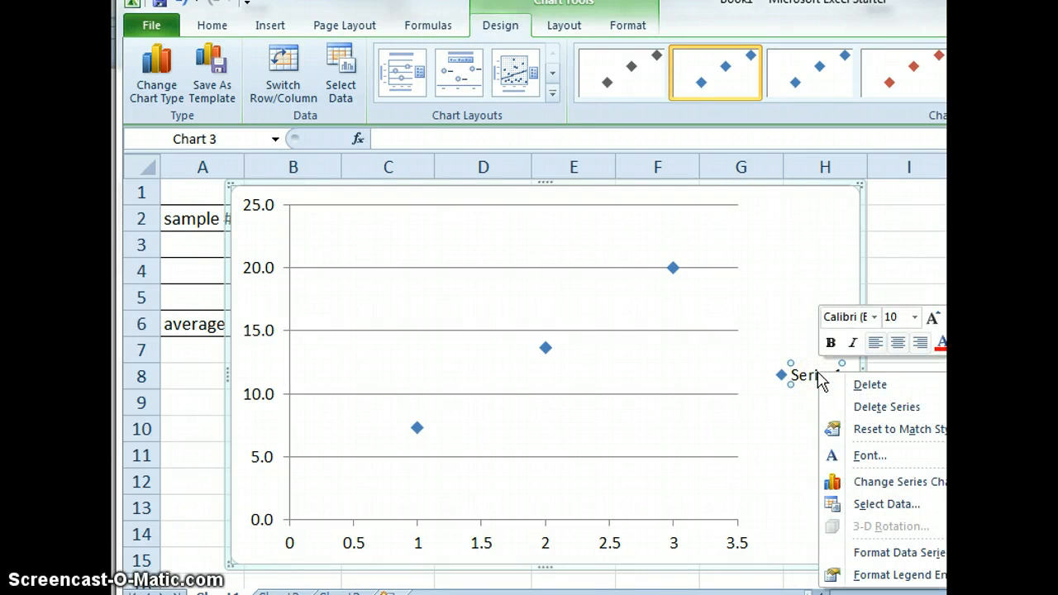
click(819, 378)
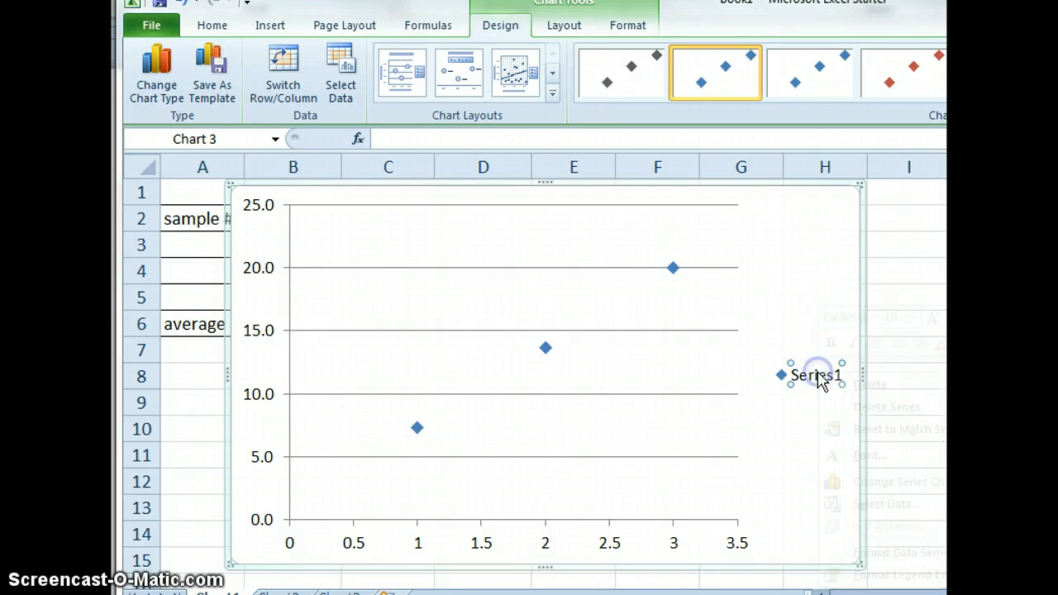
right_click(820, 378)
click(841, 389)
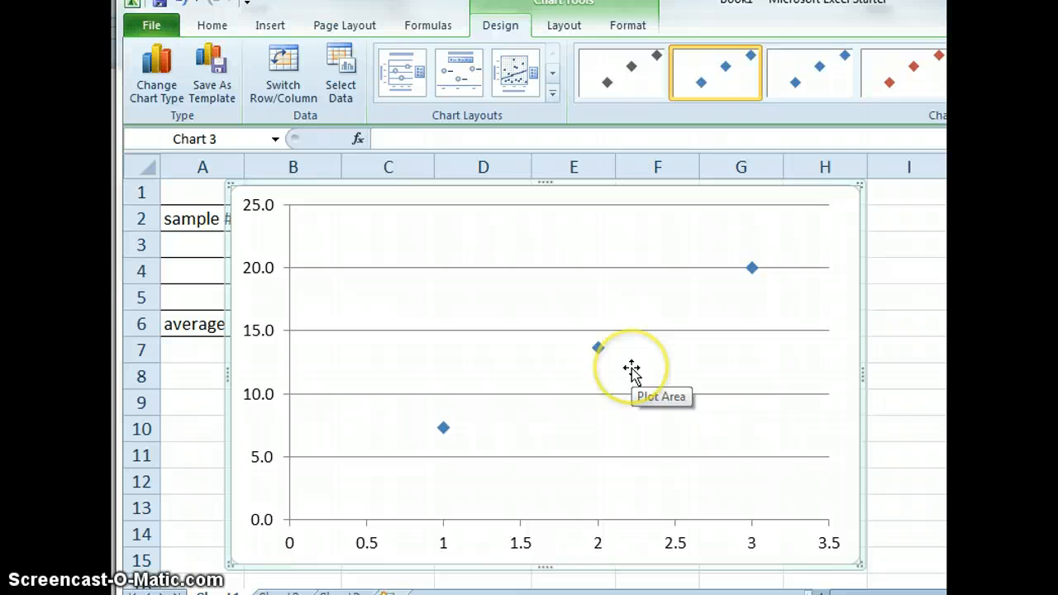
Add a linear trendline to the chart's data points and display its equation on the chart.
mouse_move(604, 354)
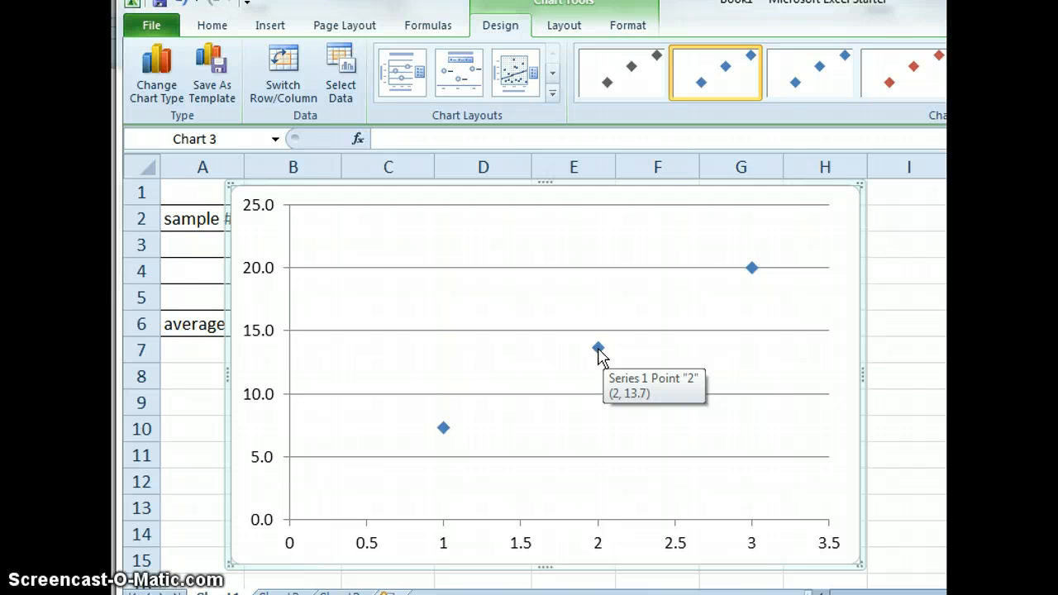
right_click(599, 349)
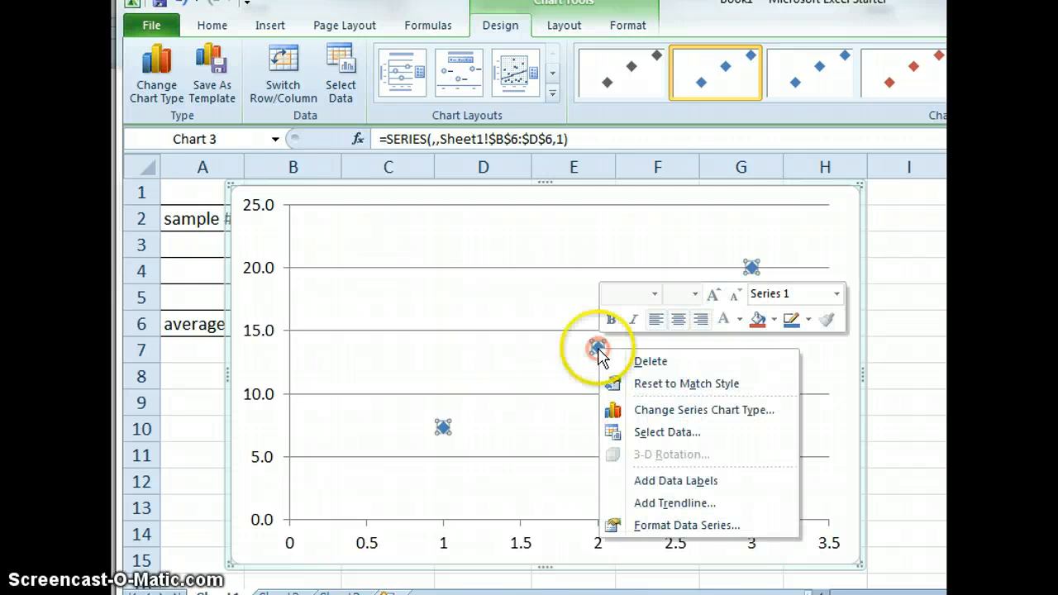
click(666, 504)
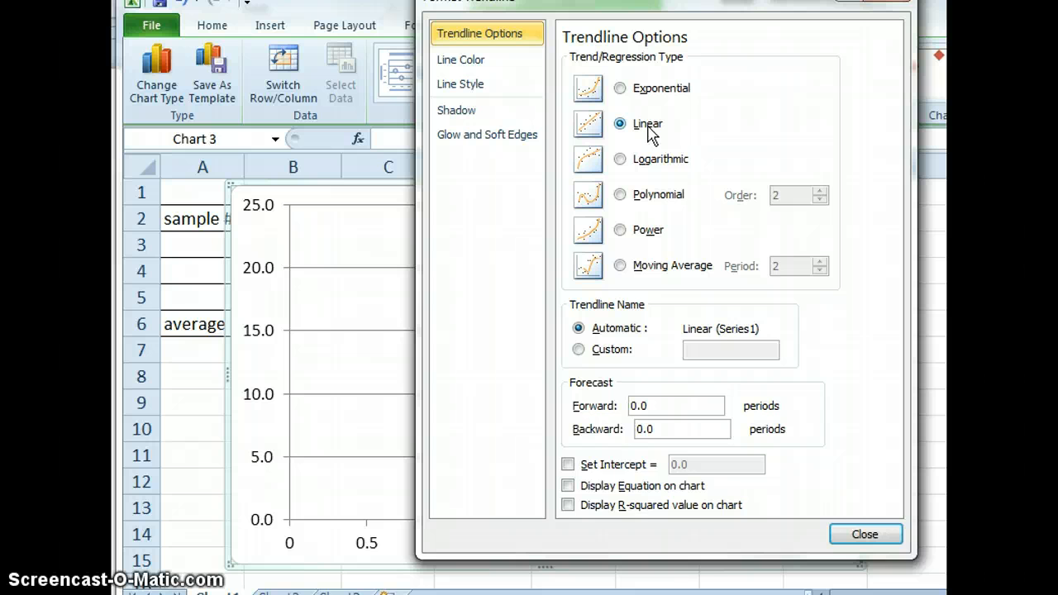
click(568, 486)
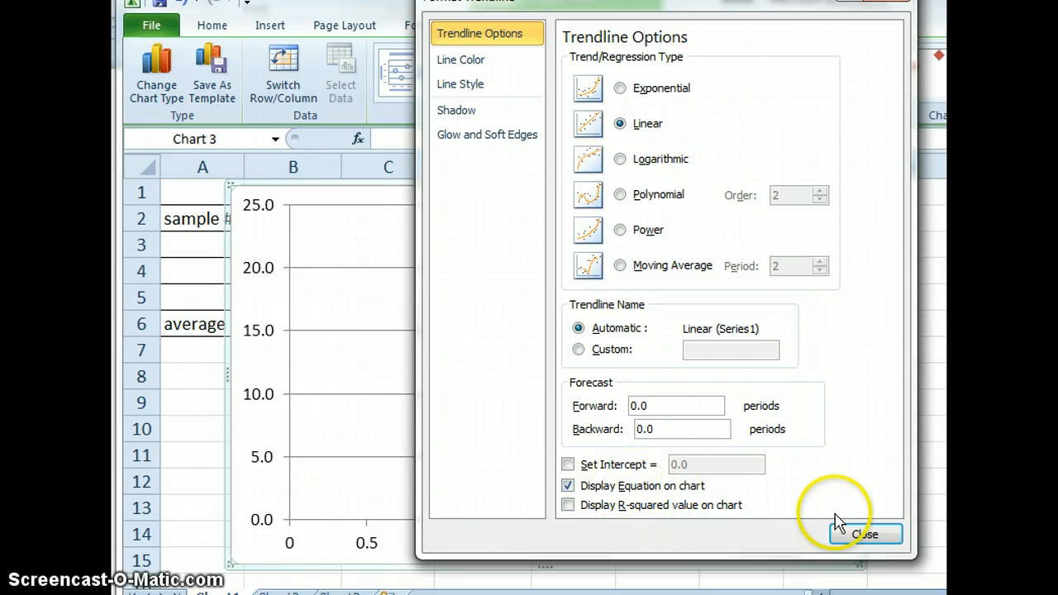
click(865, 535)
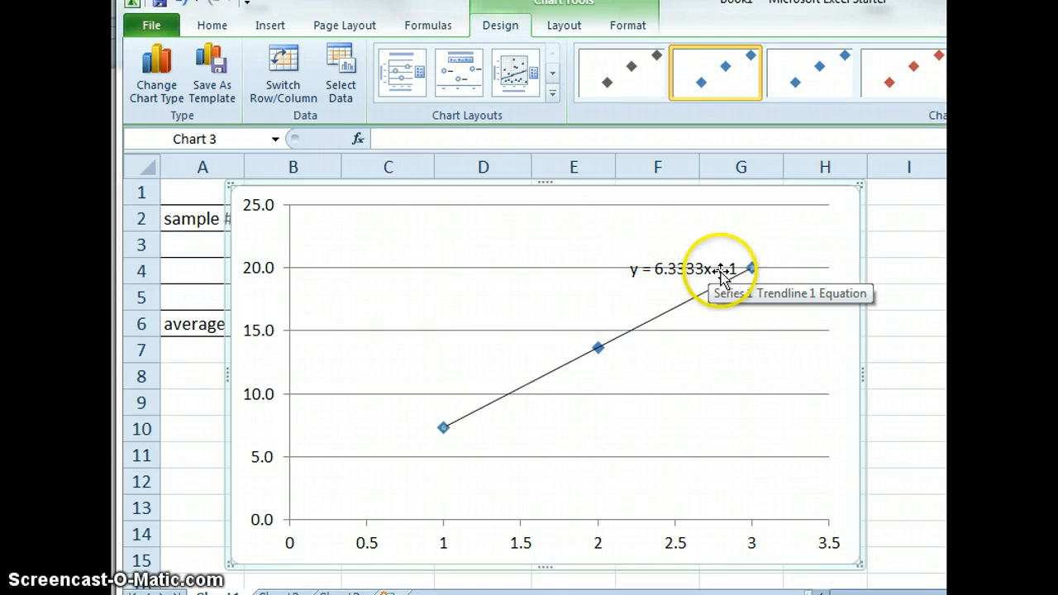
Shorten the slope in the trendline equation label to one decimal place so it reads y = 6.3x + 1.
click(686, 271)
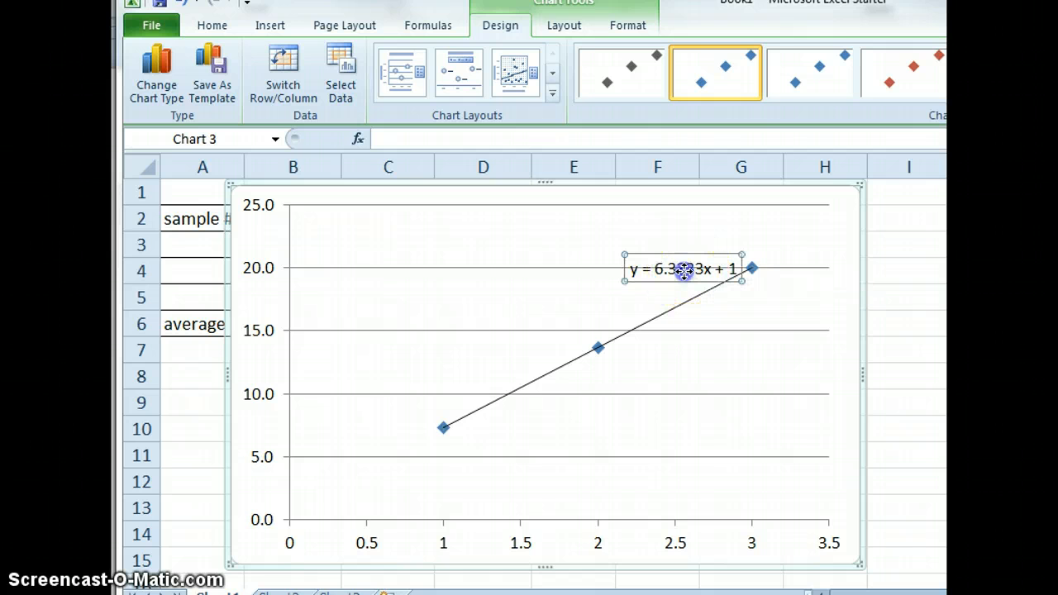
click(703, 263)
click(705, 267)
key(BackSpace)
key(BackSpace)
key(BackSpace)
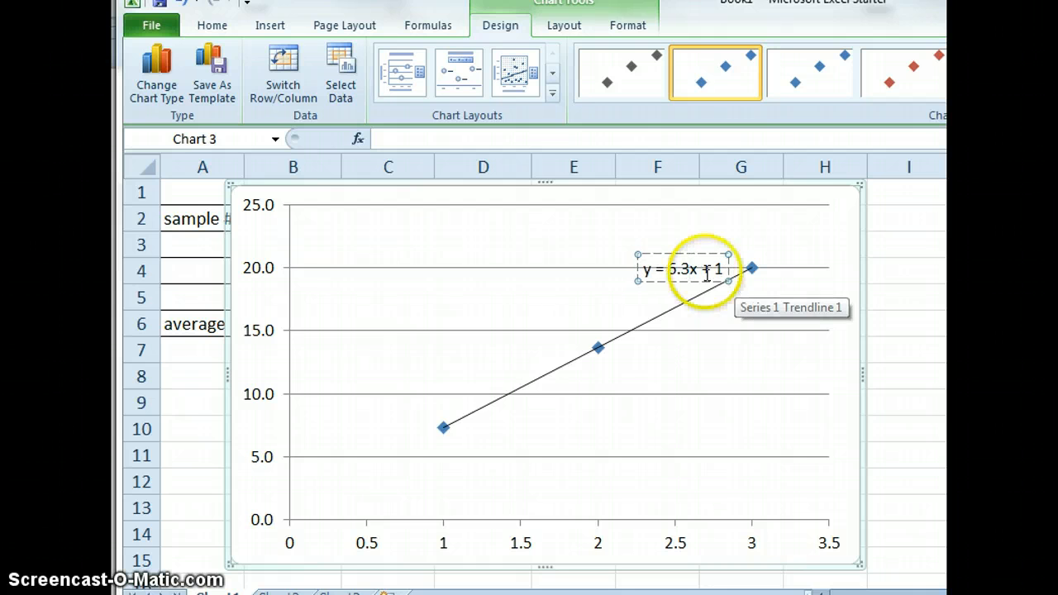
click(772, 310)
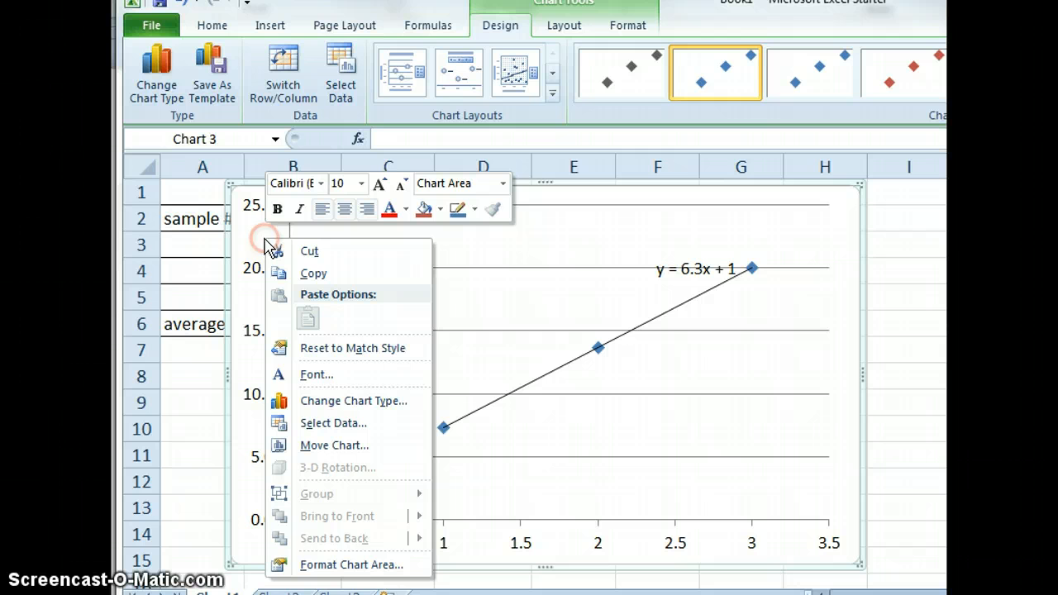
Copy the whole chart, switch to the Word document, and paste it on a new line below the table.
right_click(264, 246)
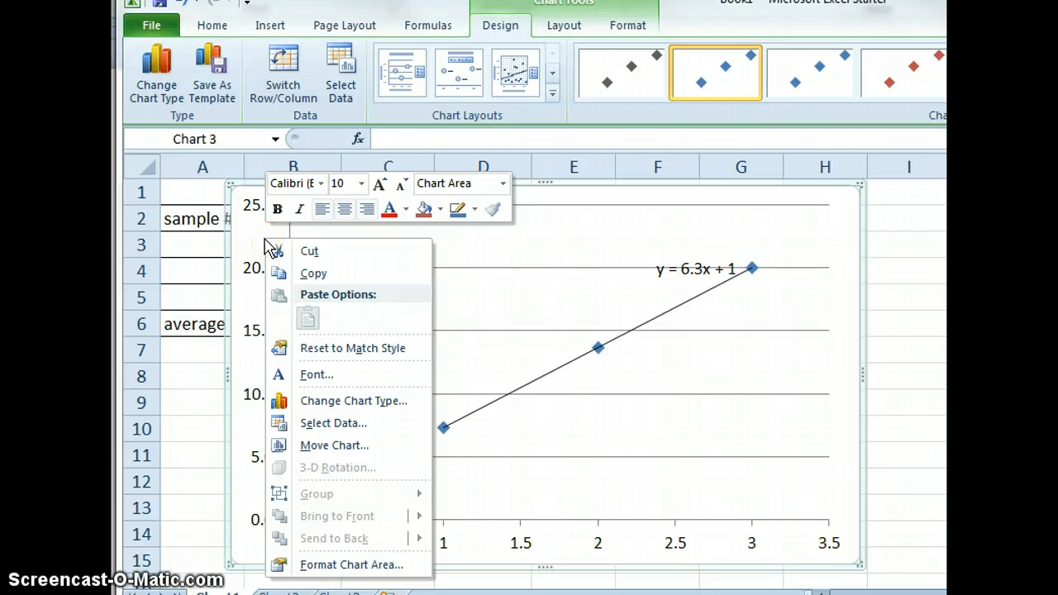
click(291, 275)
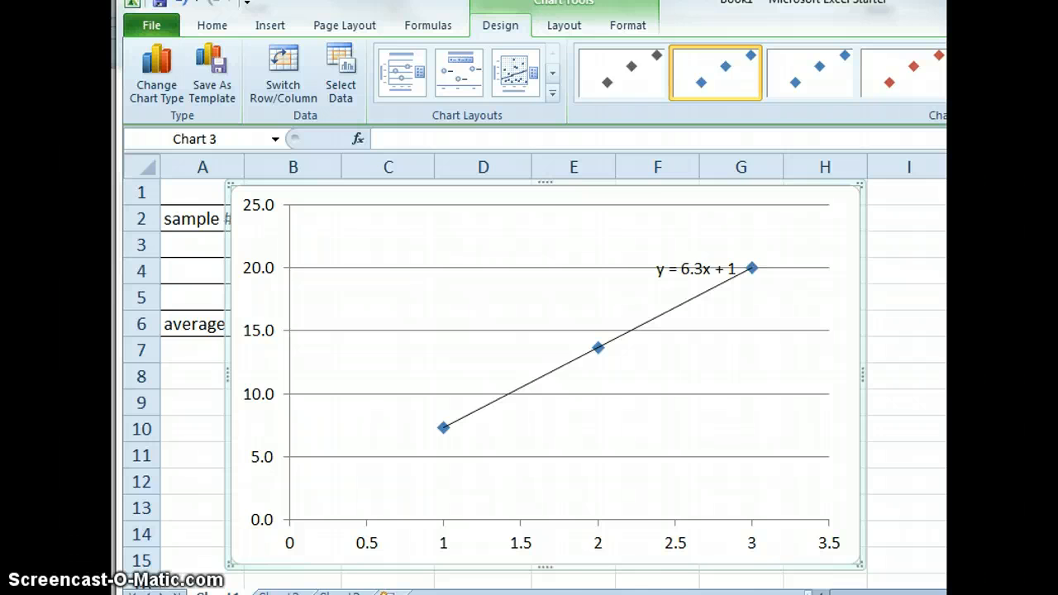
key(alt+Tab)
key(Return)
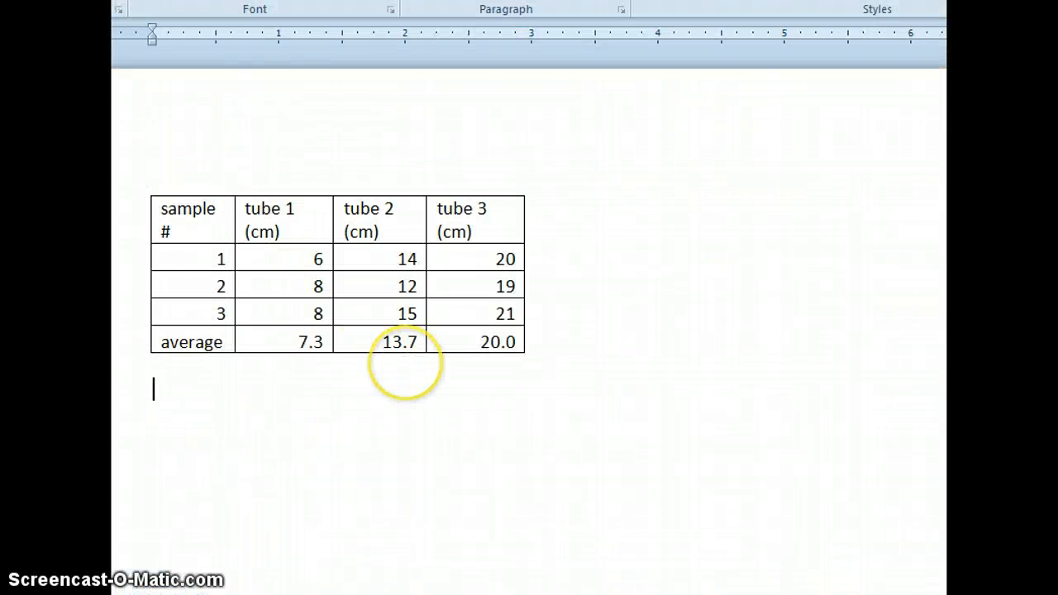
key(ctrl+v)
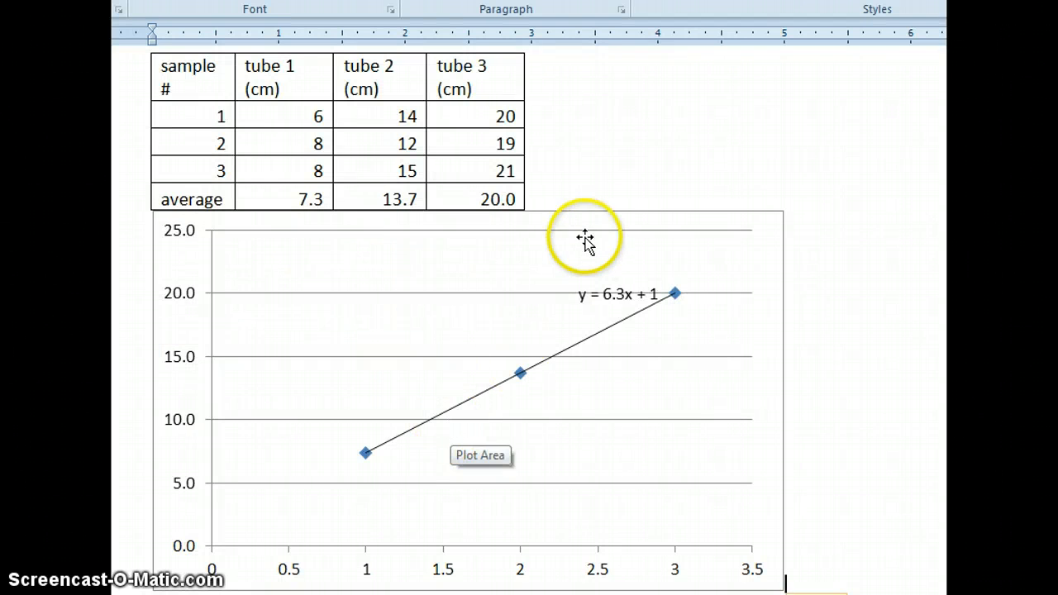
Try to insert a blank line between the table and the chart from the end of the average row.
click(585, 219)
click(596, 276)
click(584, 199)
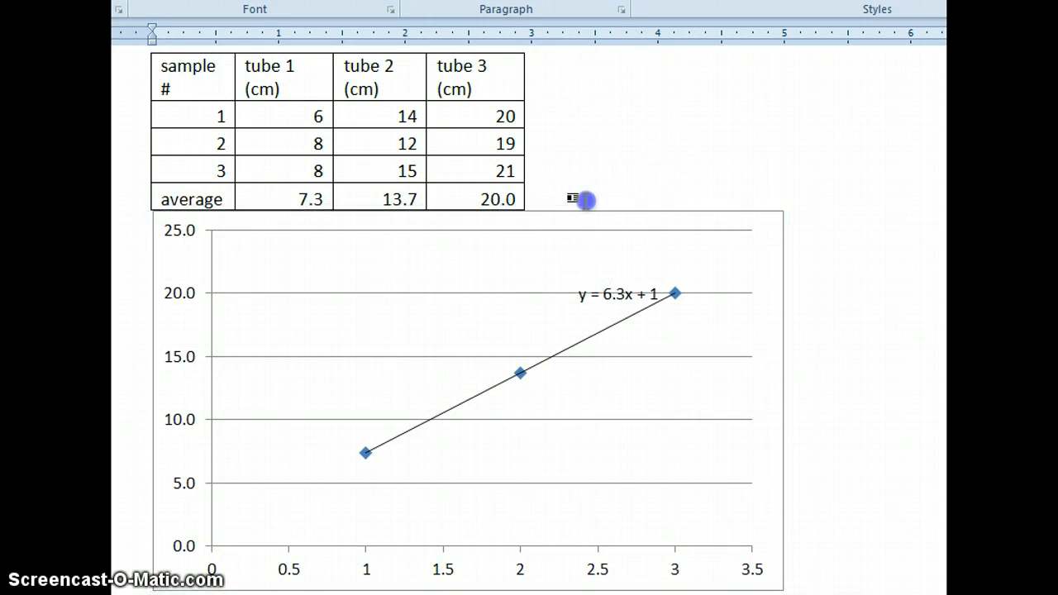
click(544, 200)
key(Return)
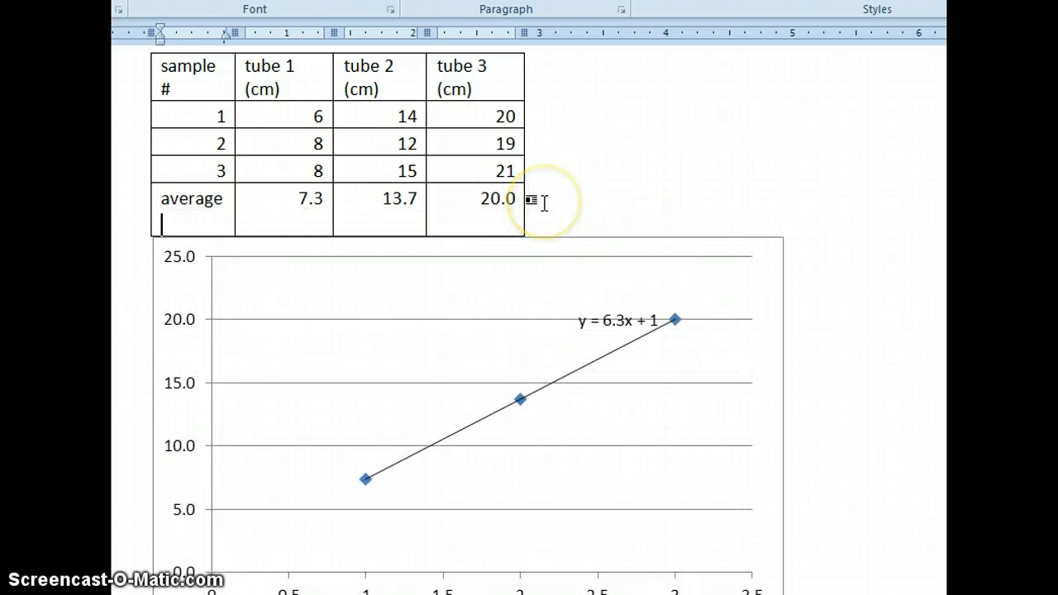
click(544, 201)
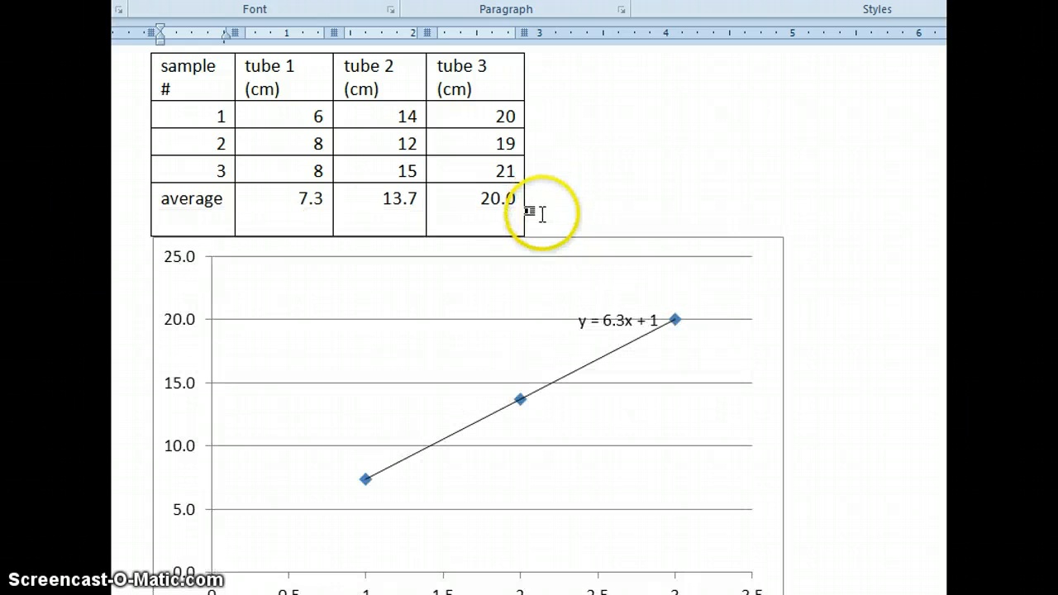
key(ctrl+z)
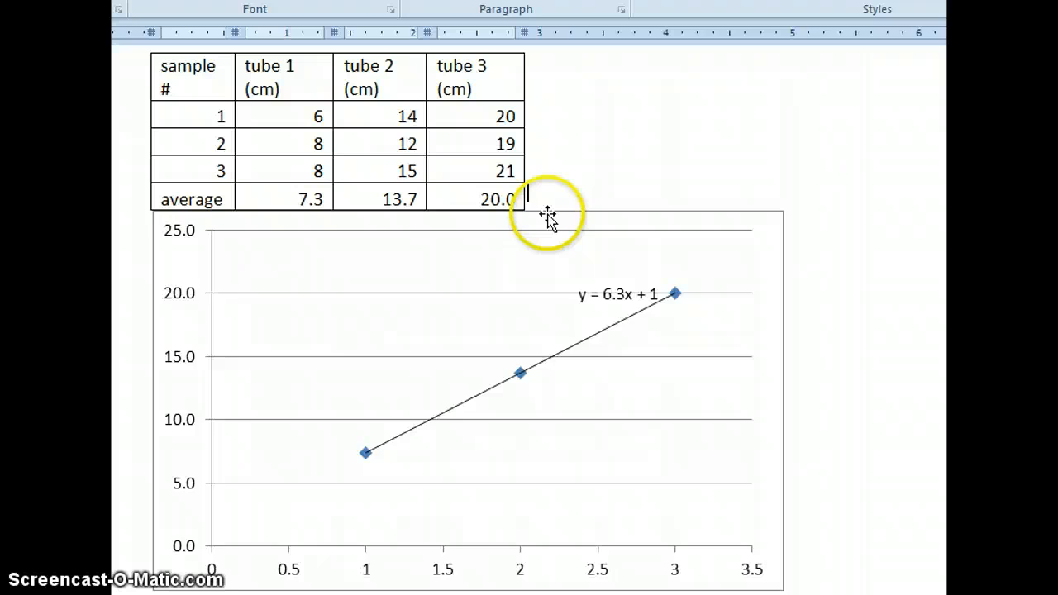
Remove the pasted chart and paste it again one line lower, leaving a blank line beneath the table.
click(548, 215)
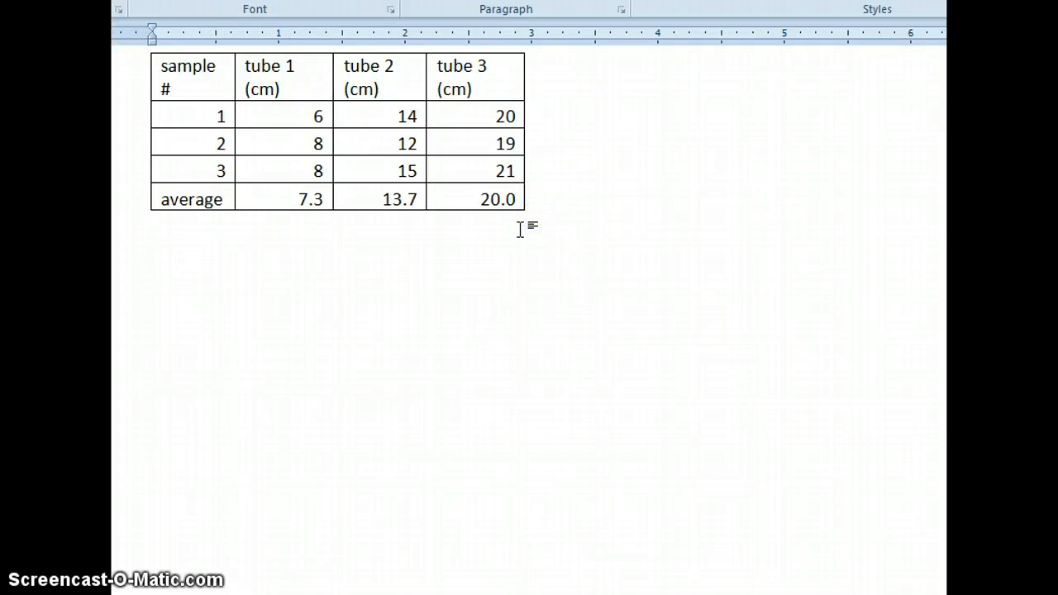
key(Return)
key(ctrl+v)
Insert another line directly above the chart and enter the placeholder text "Put my title" on it.
click(474, 227)
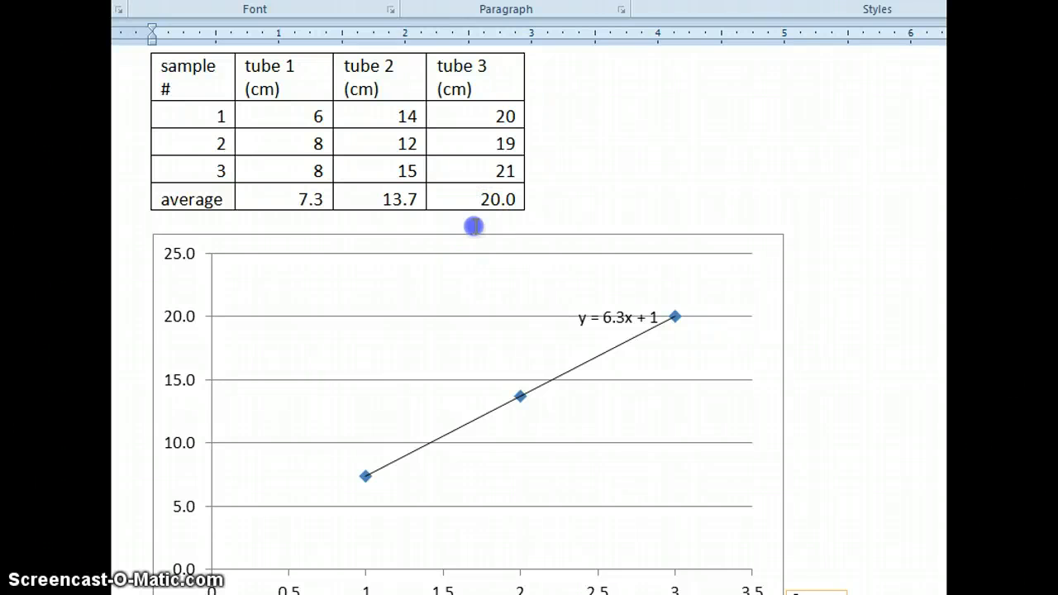
key(Return)
click(539, 232)
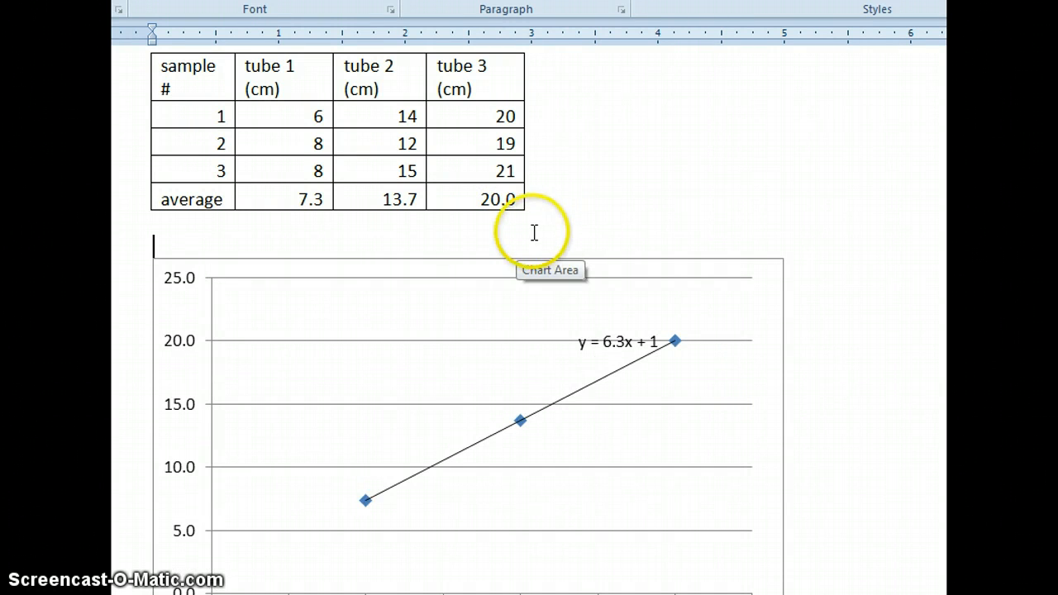
click(416, 233)
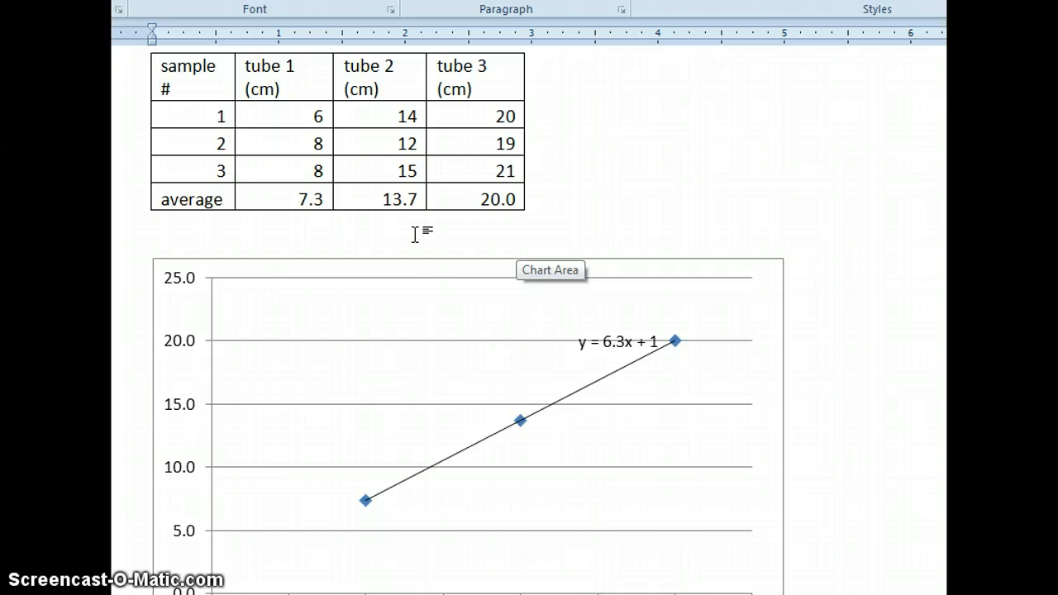
text(Put myu)
key(BackSpace)
text(ti)
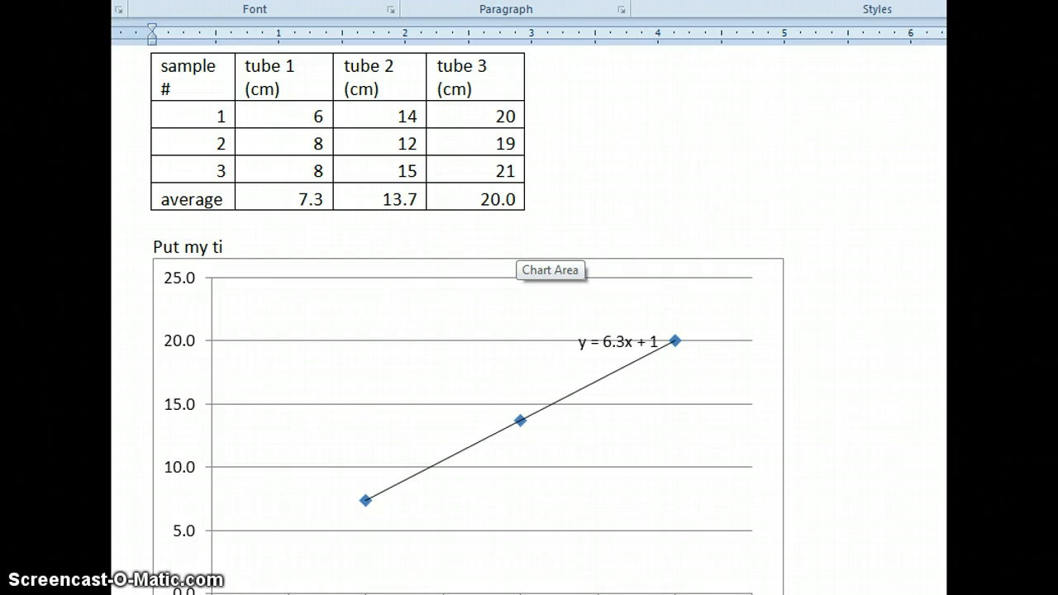
text(tle)
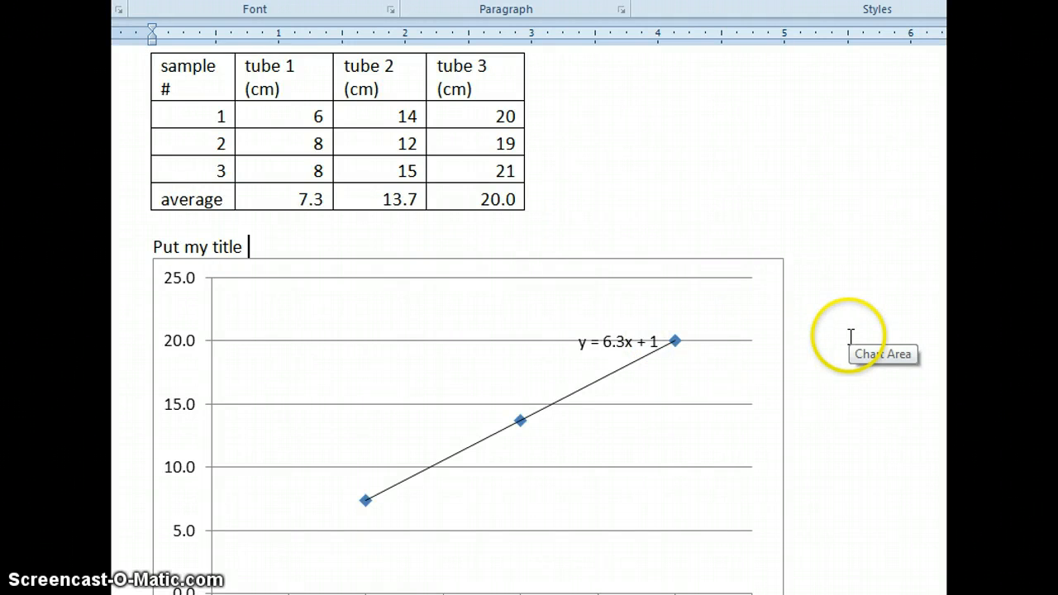
Enter the axis description "x-axis: measurement" on the line directly below the chart.
scroll(851, 335, down, 1)
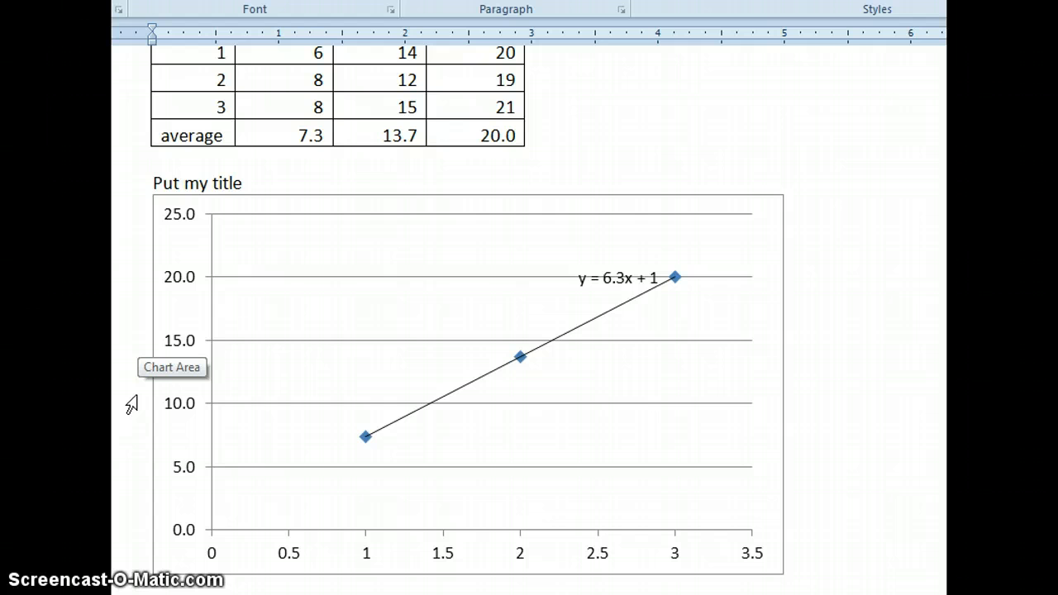
scroll(849, 505, down, 1)
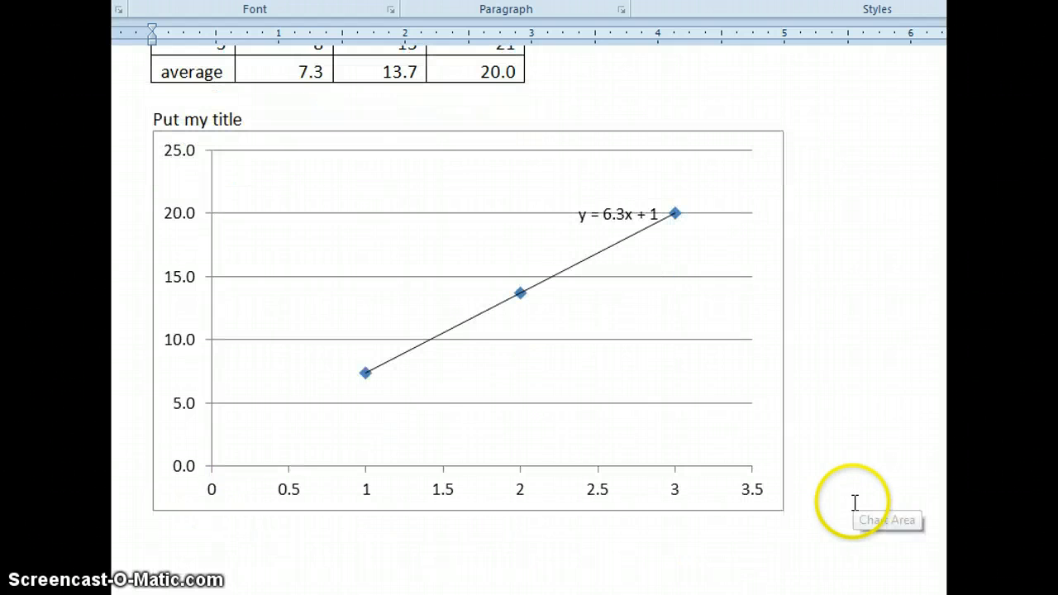
click(779, 543)
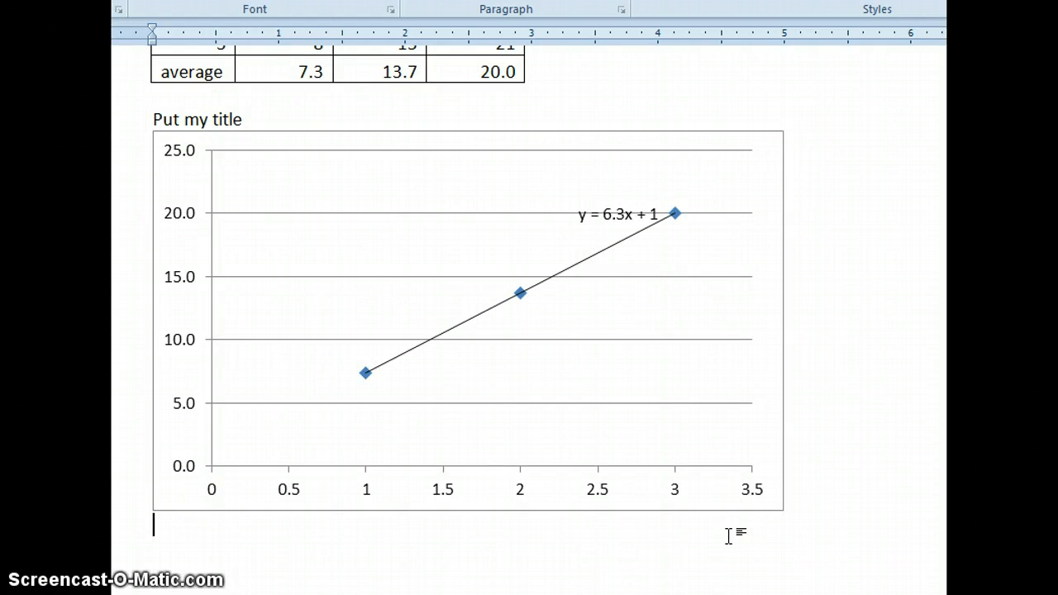
text(x-ac)
key(BackSpace)
text(xis)
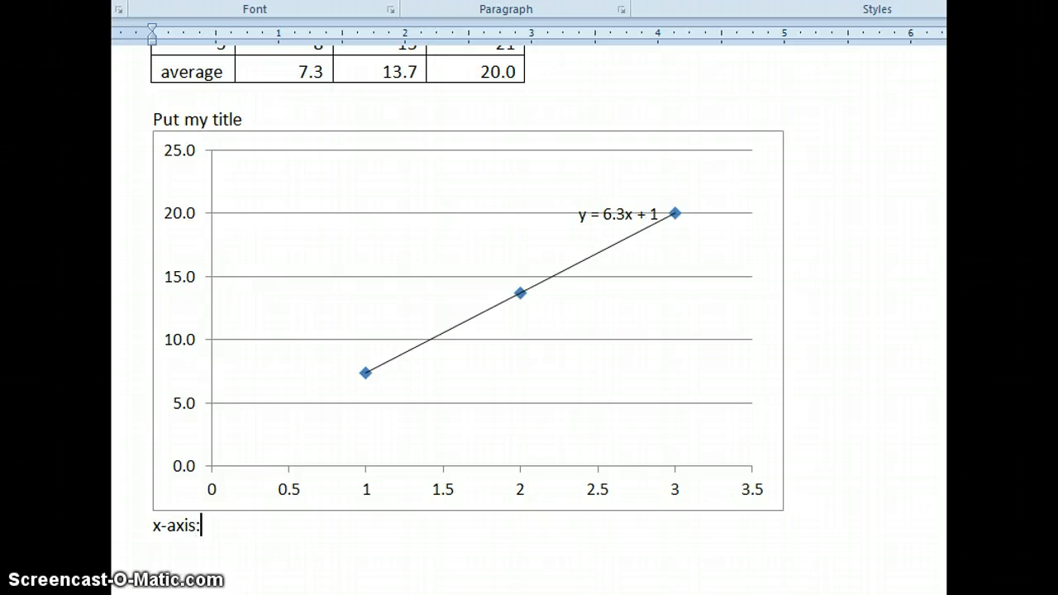
text(: measurem)
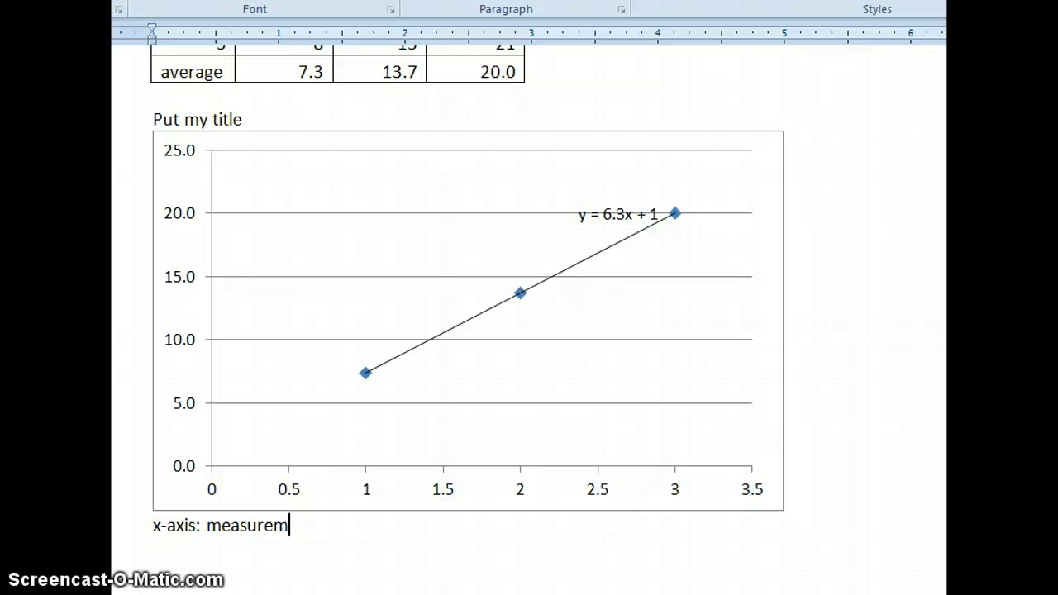
text(ent)
Add a second description line beneath the x-axis one reading "y-axis: tube diameter".
key(Return)
text(y-axis:)
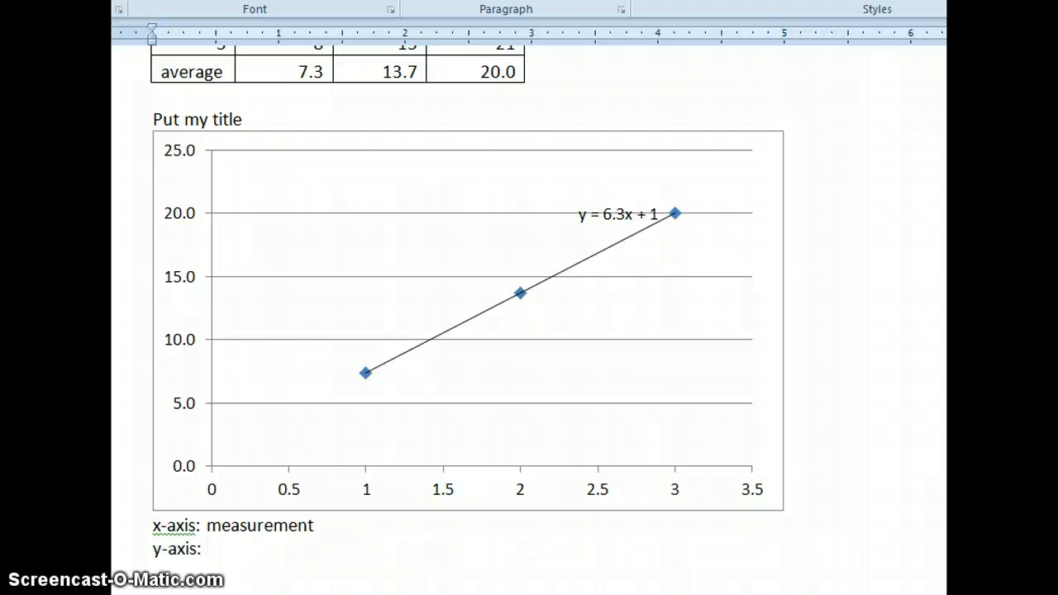
text(tube diam)
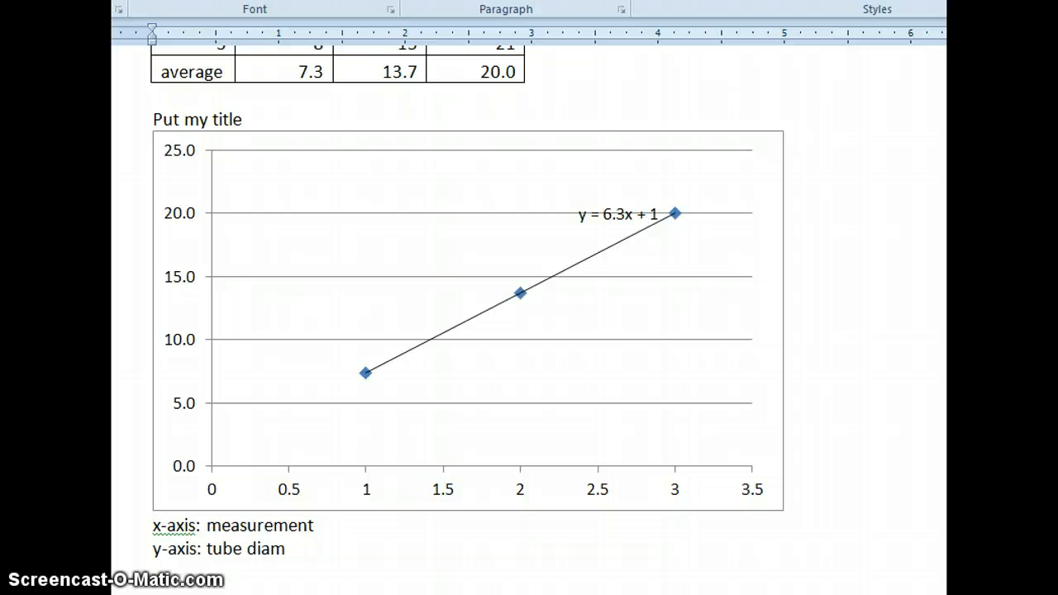
text(eter)
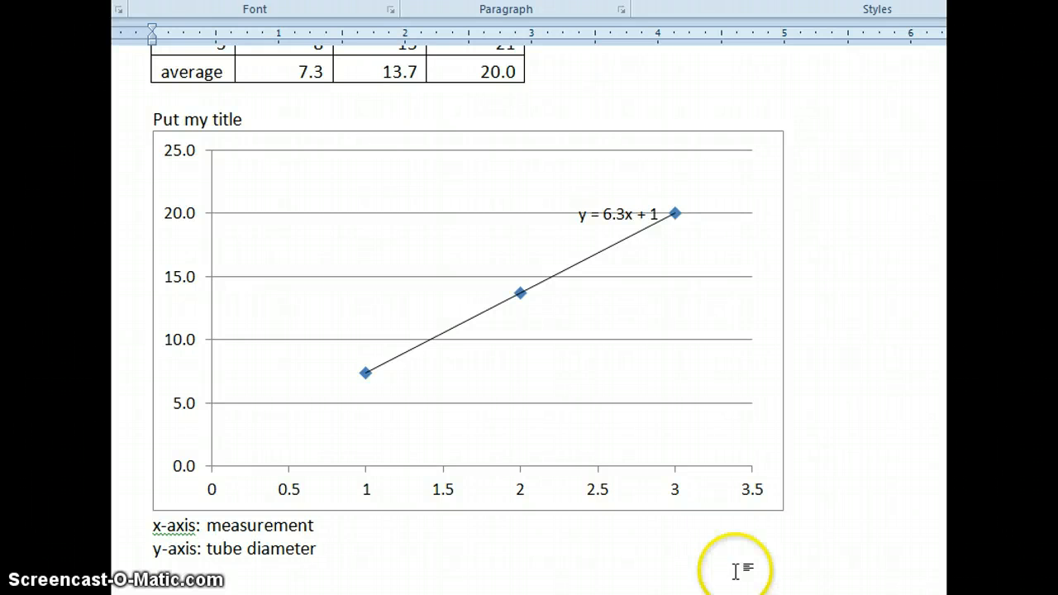